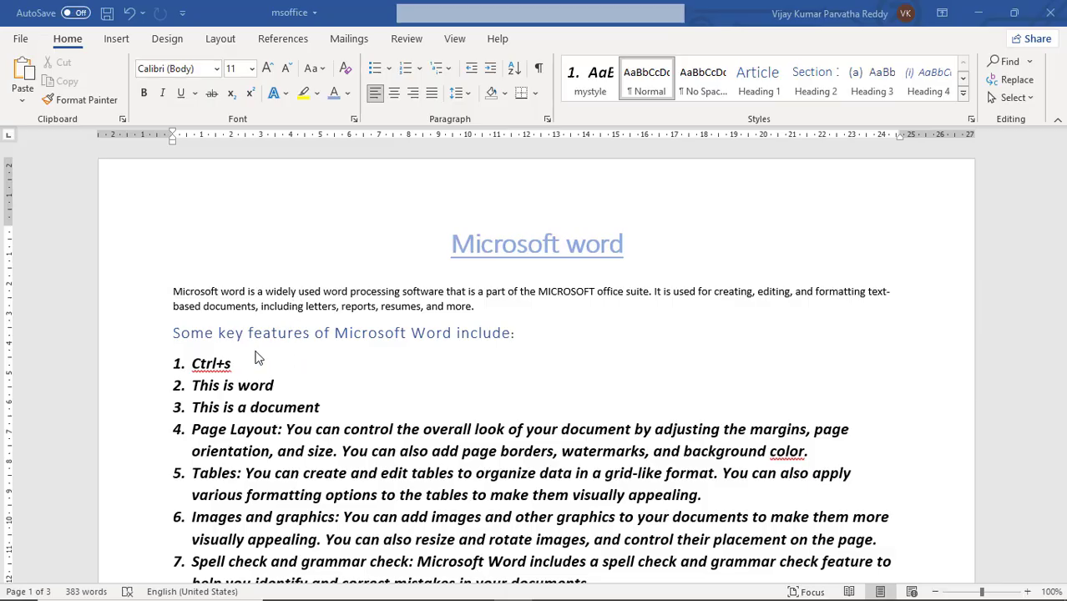
Replace the text of the first numbered list item with "ctrl+p"
click(233, 364)
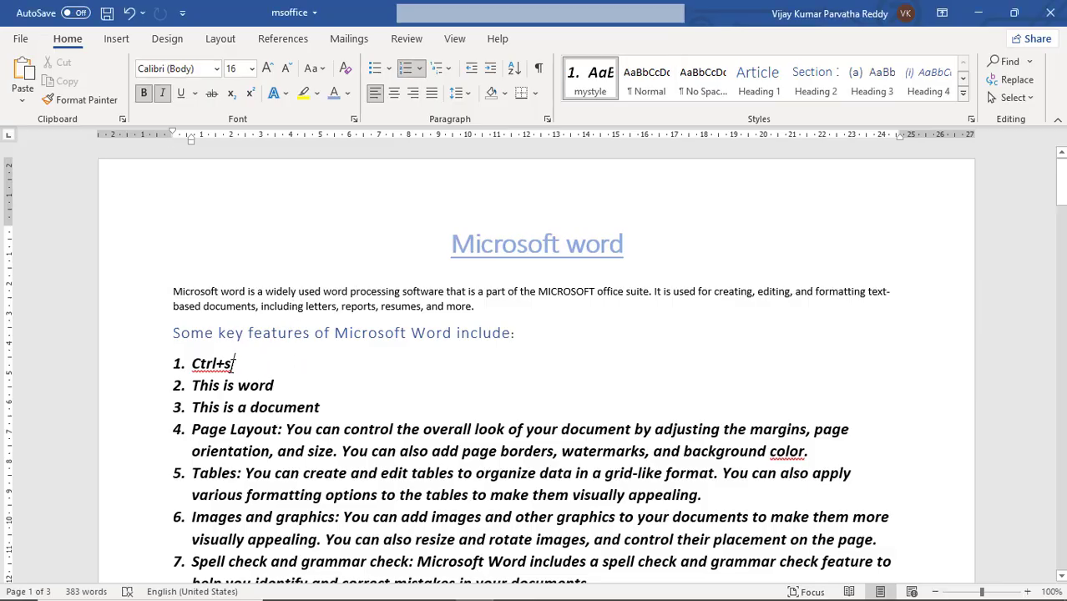
key(BackSpace)
key(BackSpace)
key(BackSpace)
key(BackSpace)
key(BackSpace)
key(BackSpace)
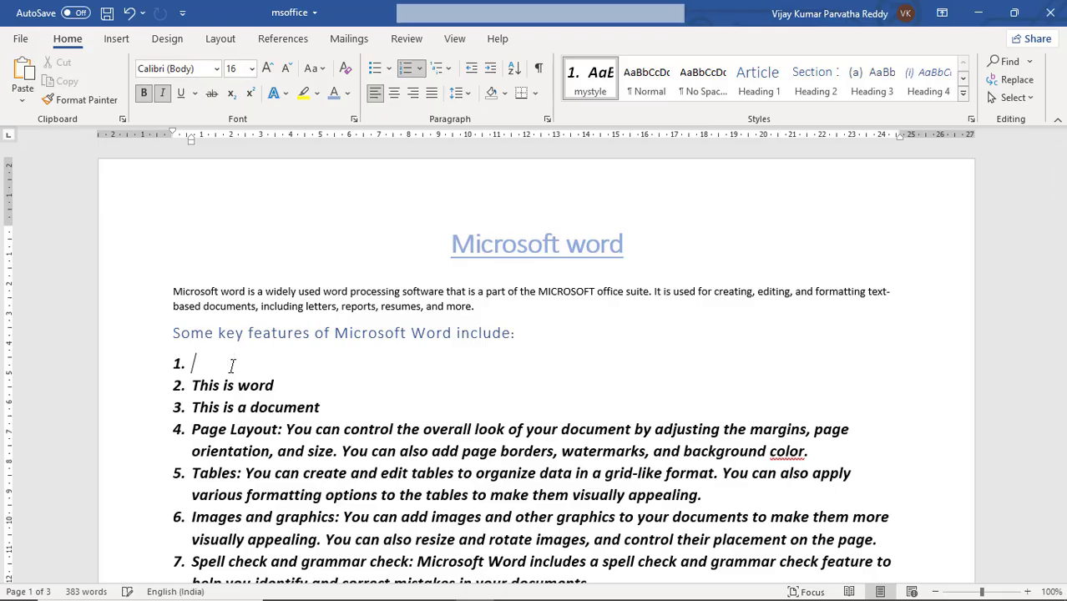
text(ctrl+p)
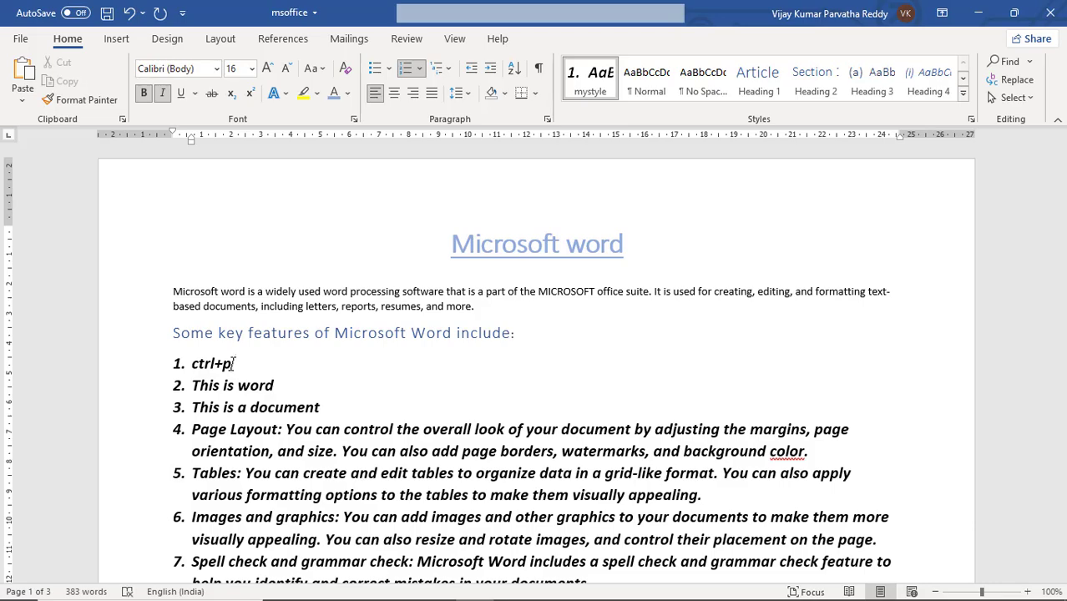
Open the document's print settings and page through the print preview to the last page and back to page 1
click(22, 40)
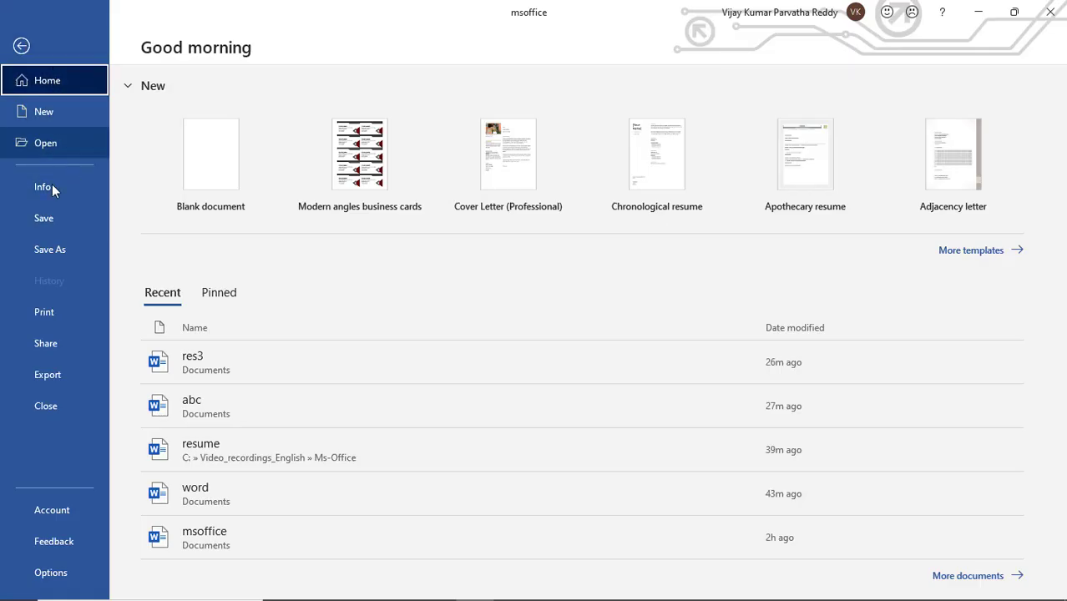
click(54, 317)
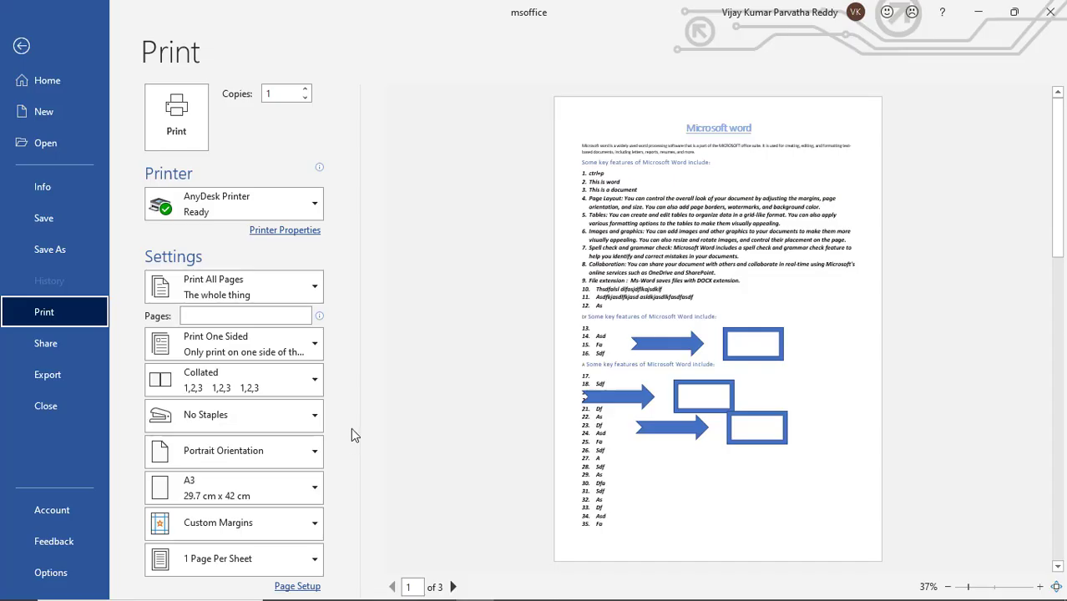
click(281, 94)
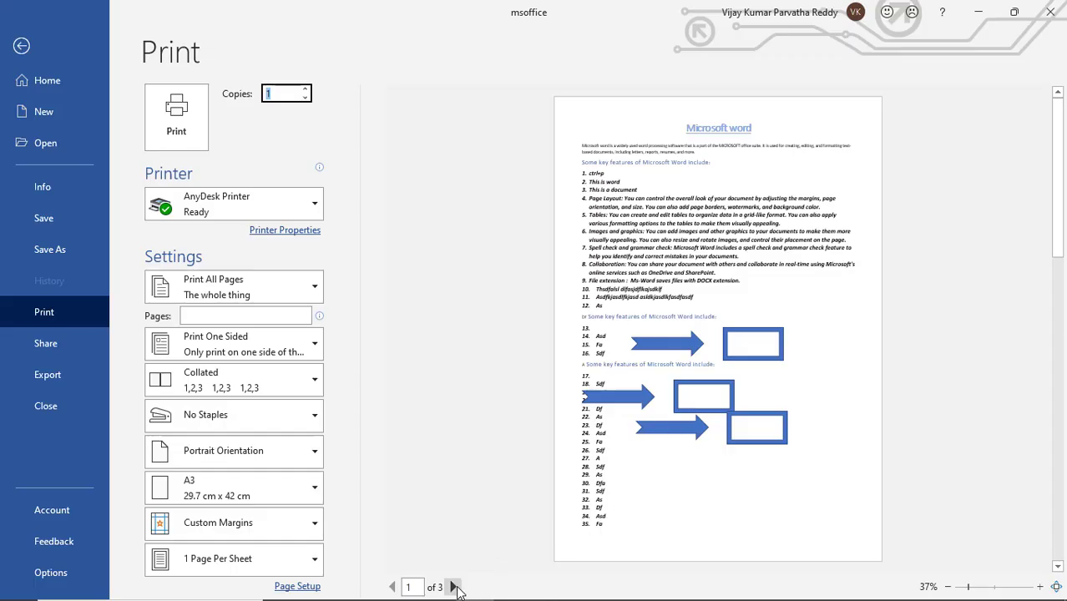
click(455, 589)
click(456, 589)
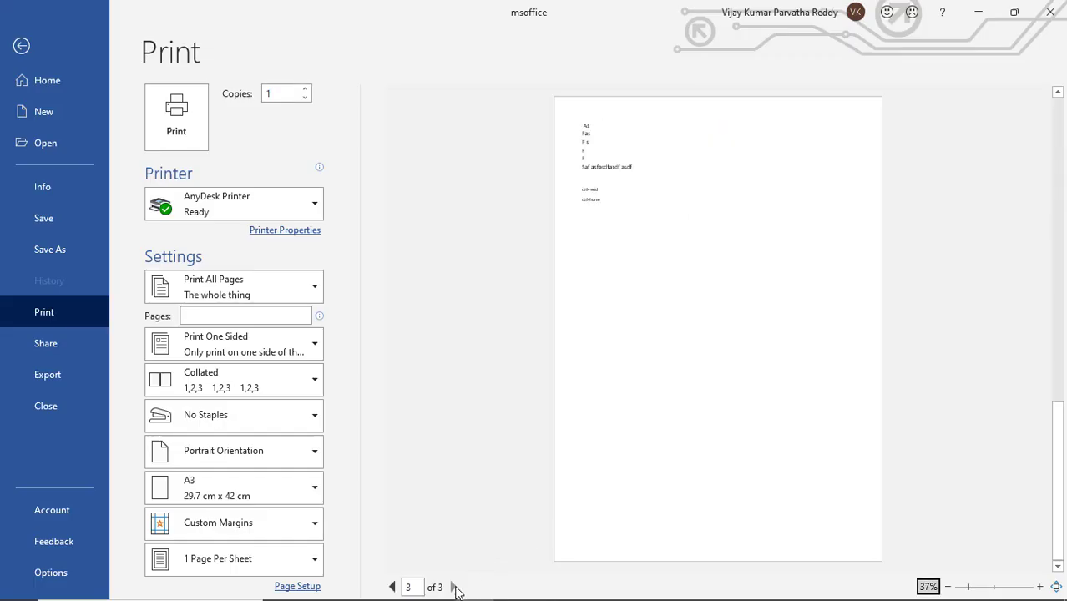
click(392, 587)
click(391, 587)
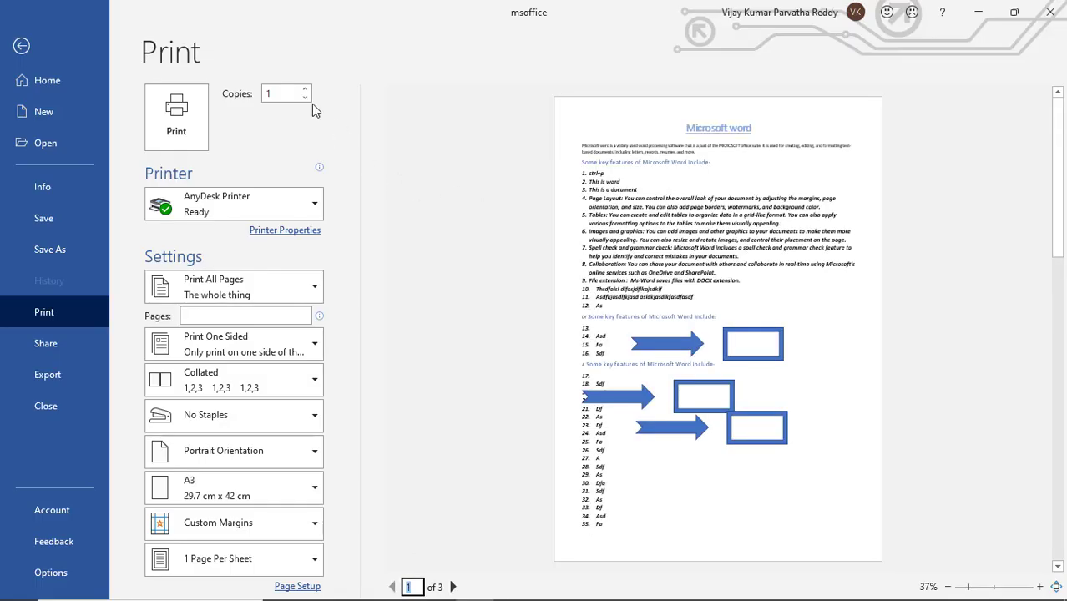
Set the number of print copies to 3 and review the preview pages, returning to page 1
double_click(279, 90)
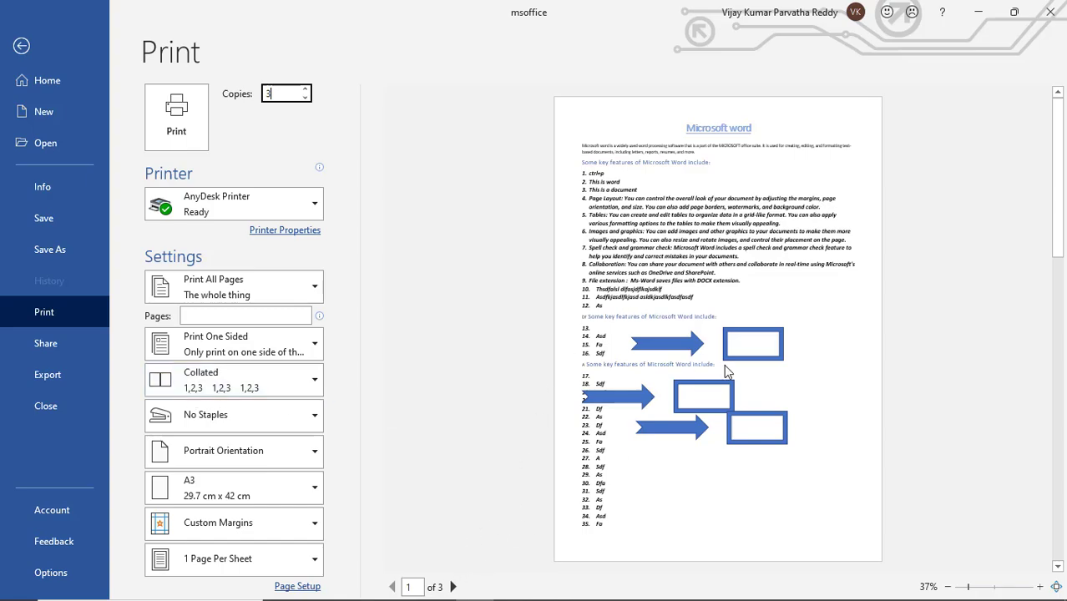
click(452, 587)
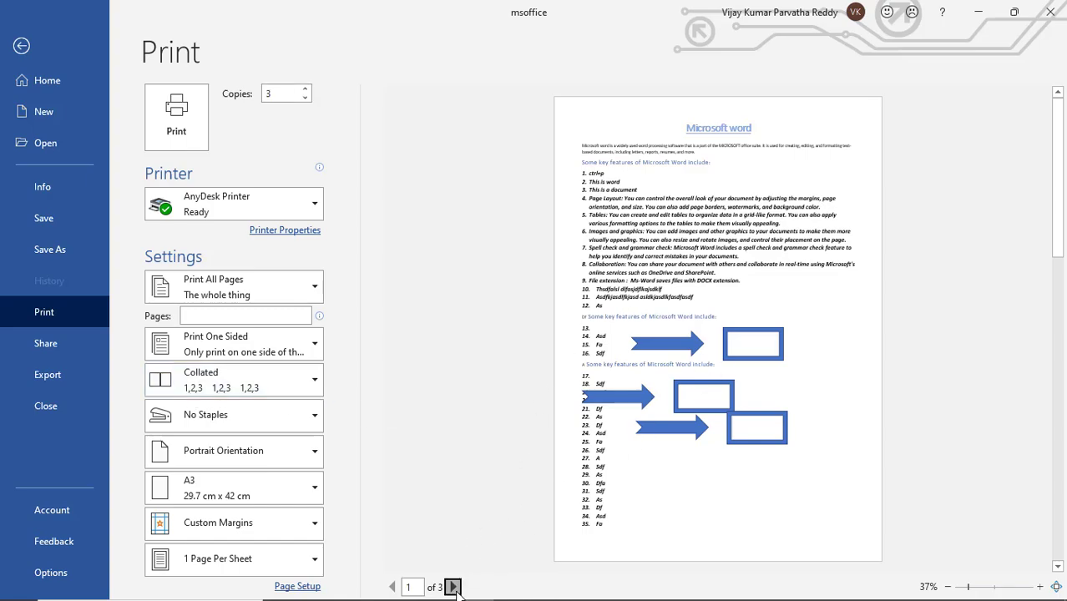
click(452, 587)
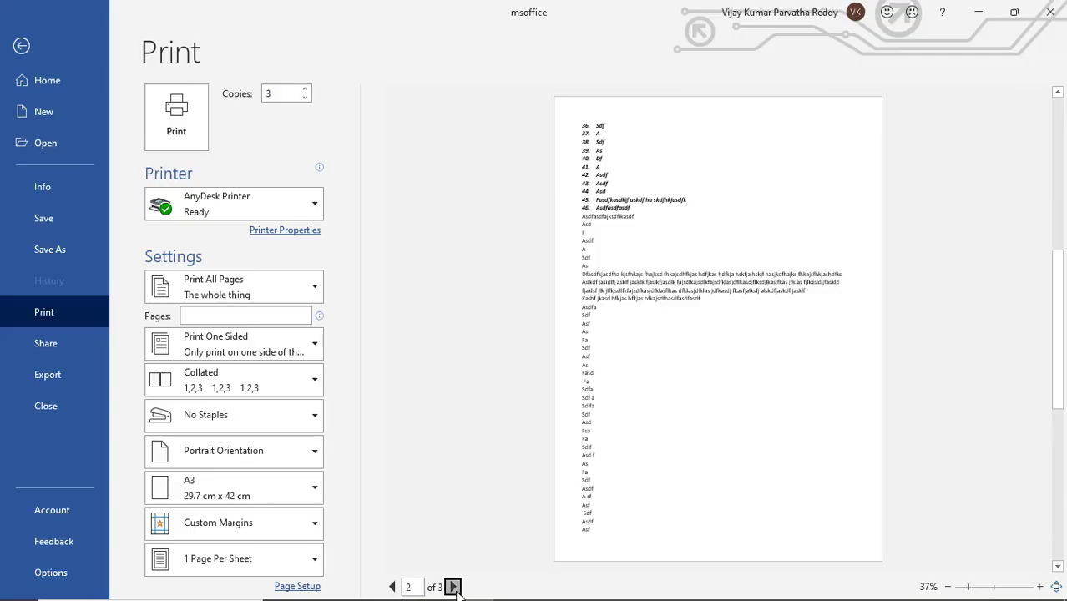
click(393, 587)
click(393, 587)
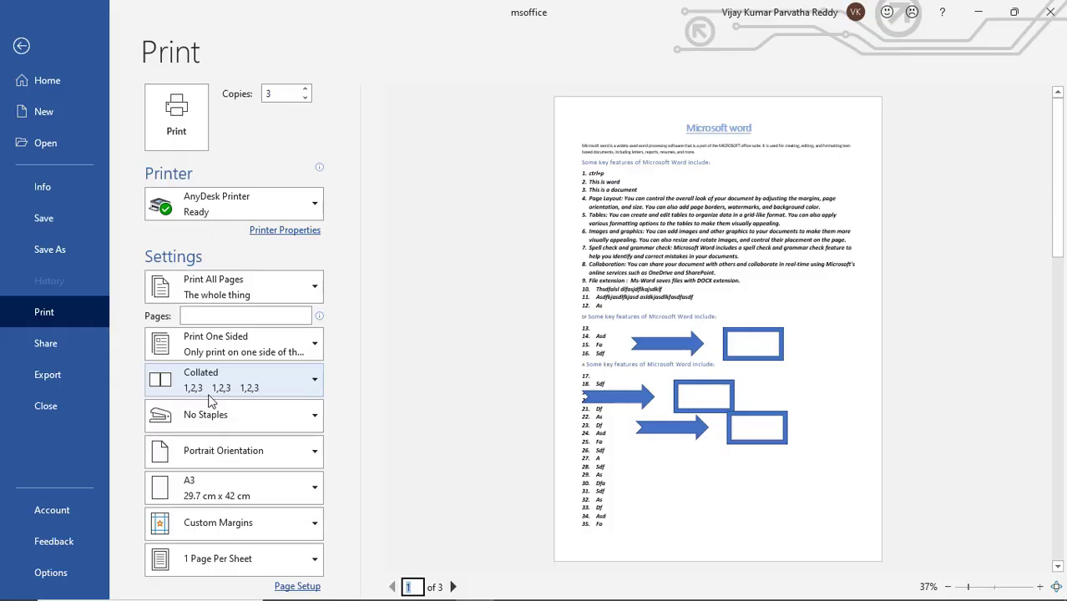
Try the Uncollated print order and switch back to Collated
click(314, 380)
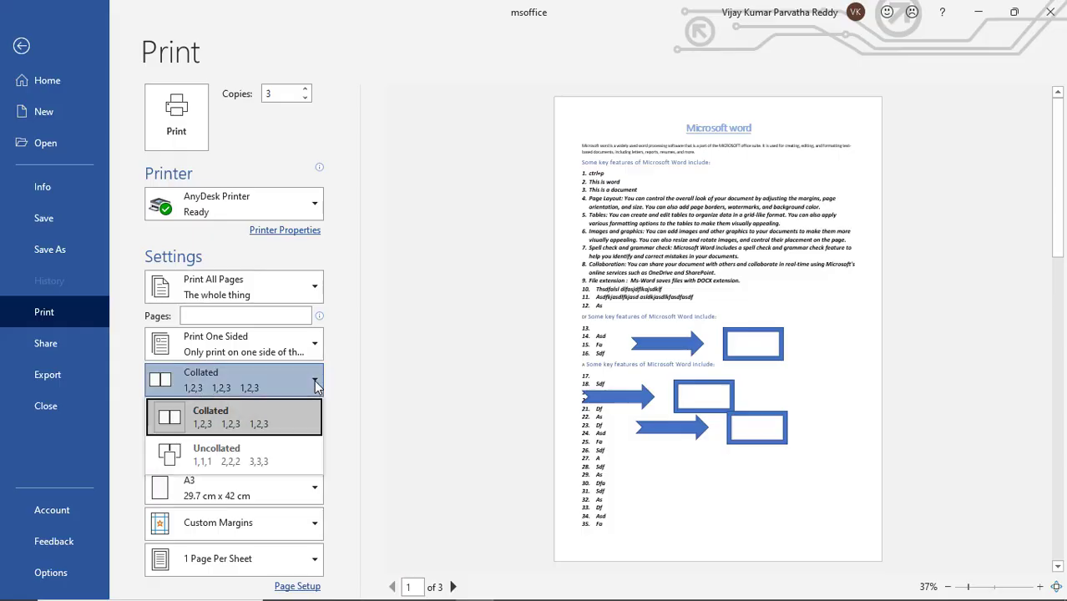
click(251, 462)
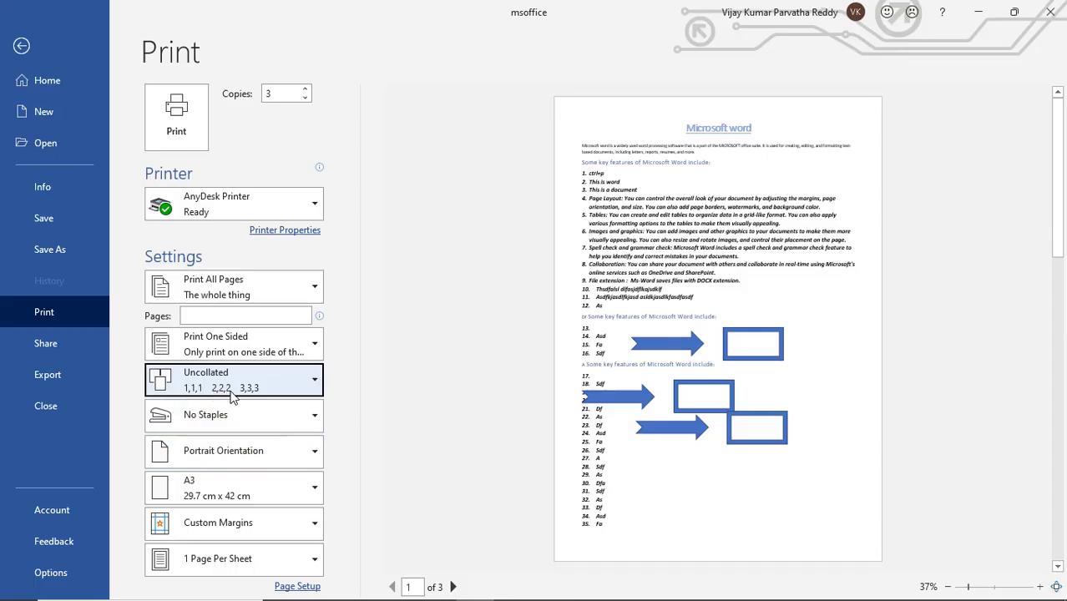
click(317, 384)
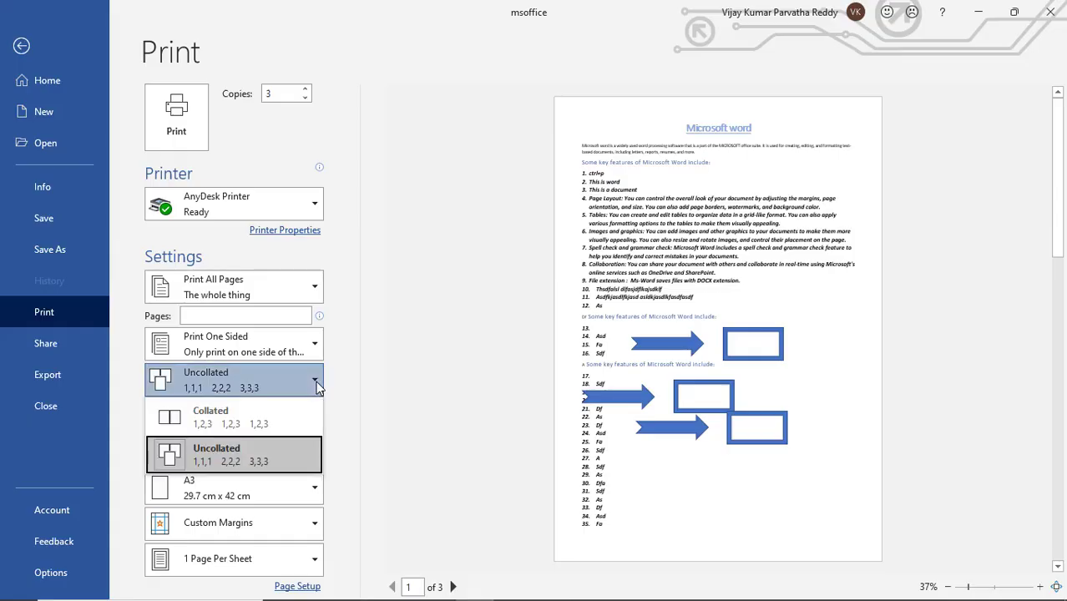
click(278, 415)
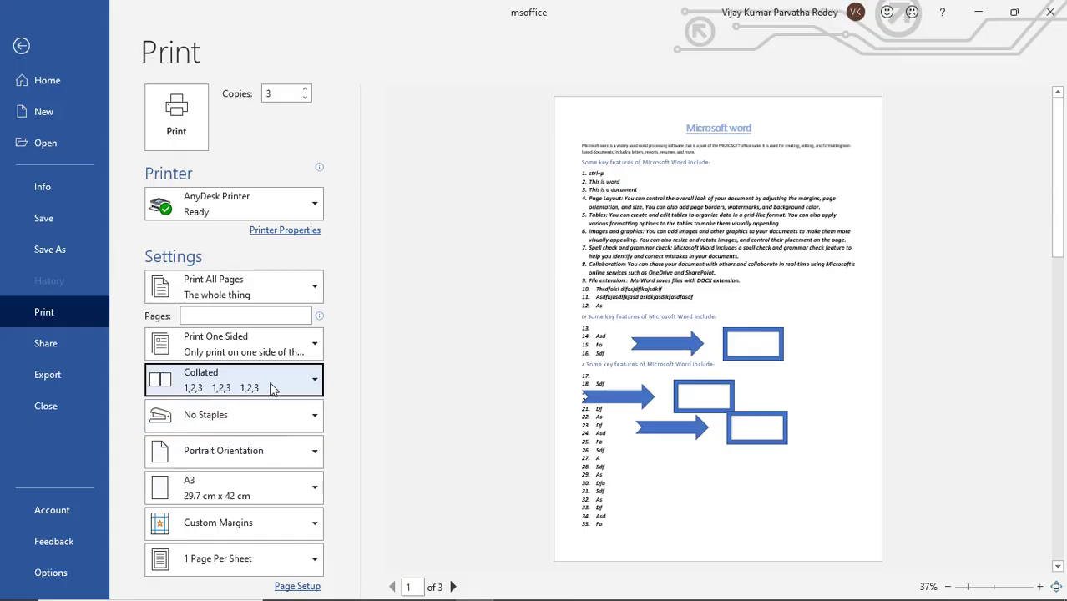
click(315, 383)
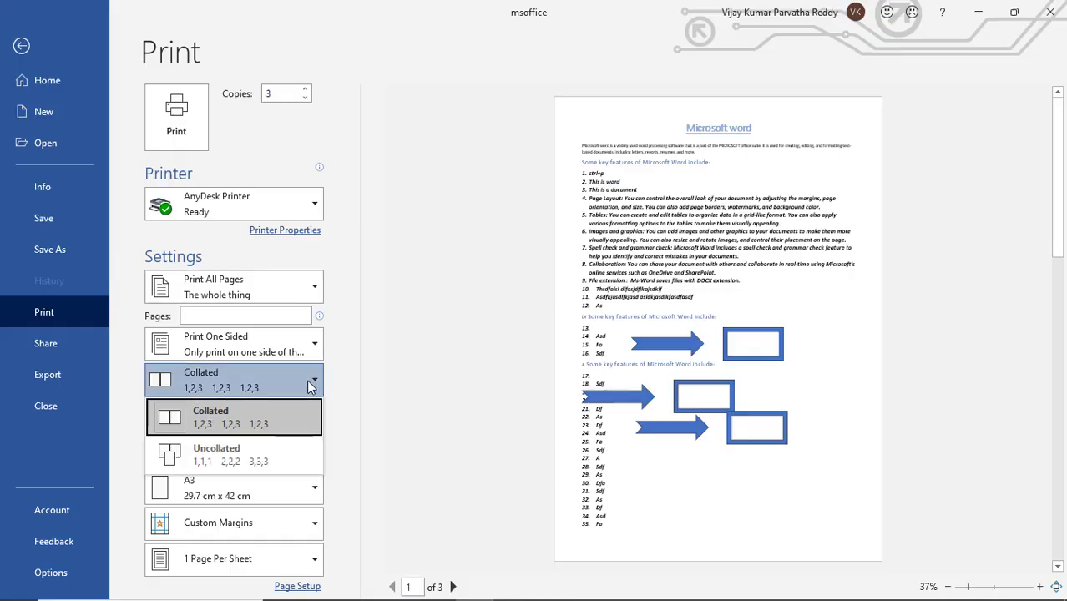
click(268, 421)
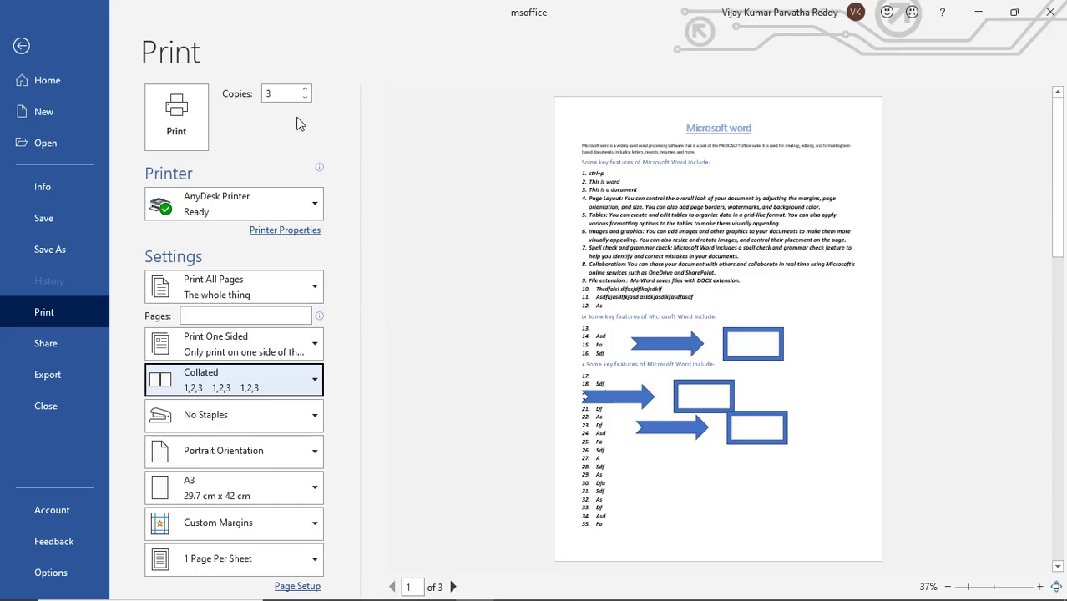
Try Microsoft Print to PDF as the printer and switch back to AnyDesk Printer
click(284, 92)
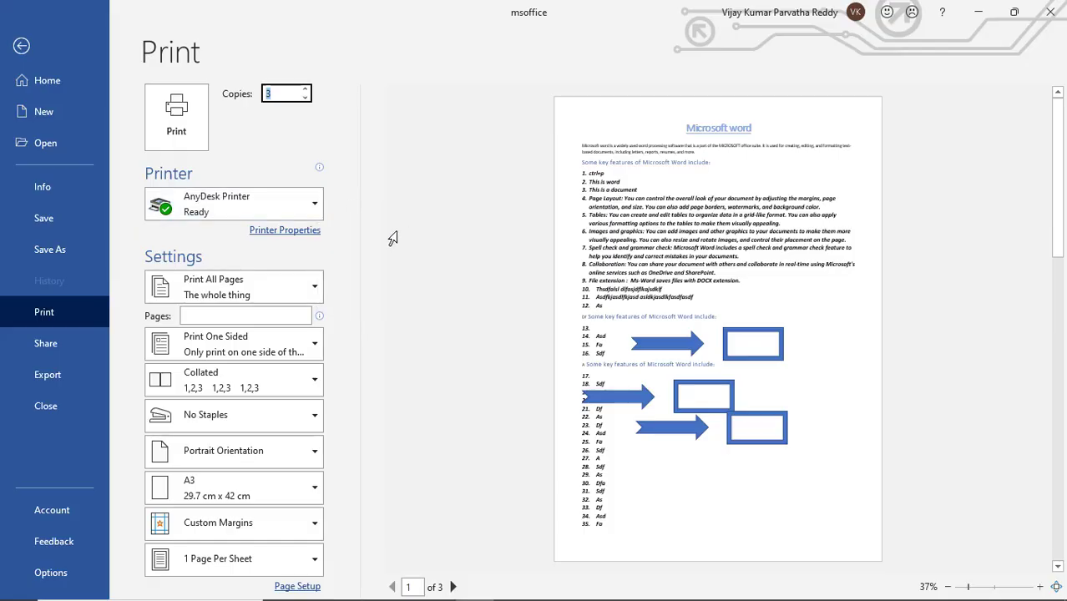
click(319, 212)
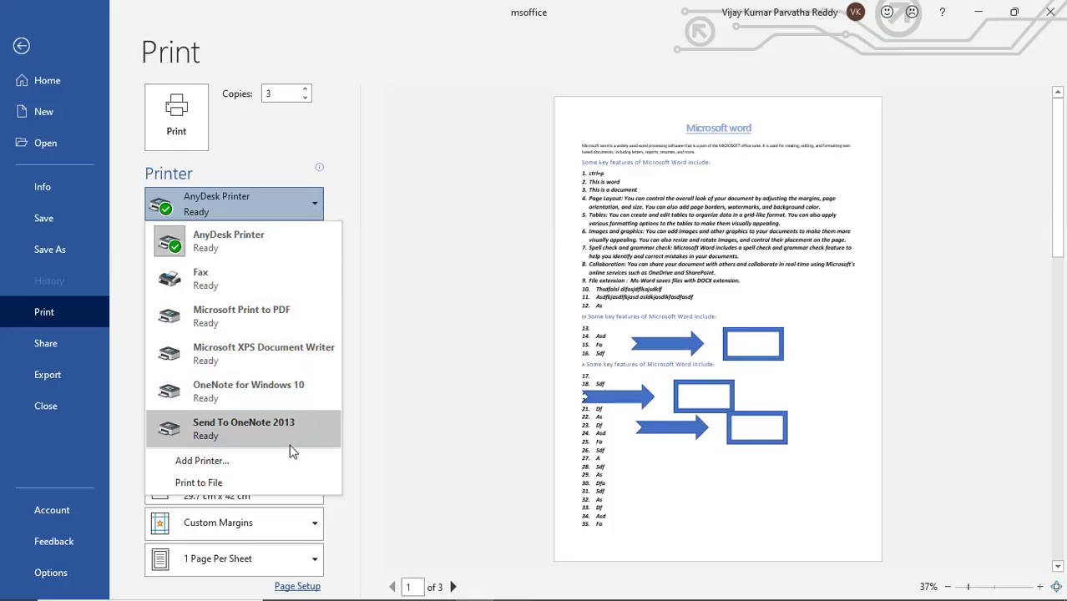
click(272, 325)
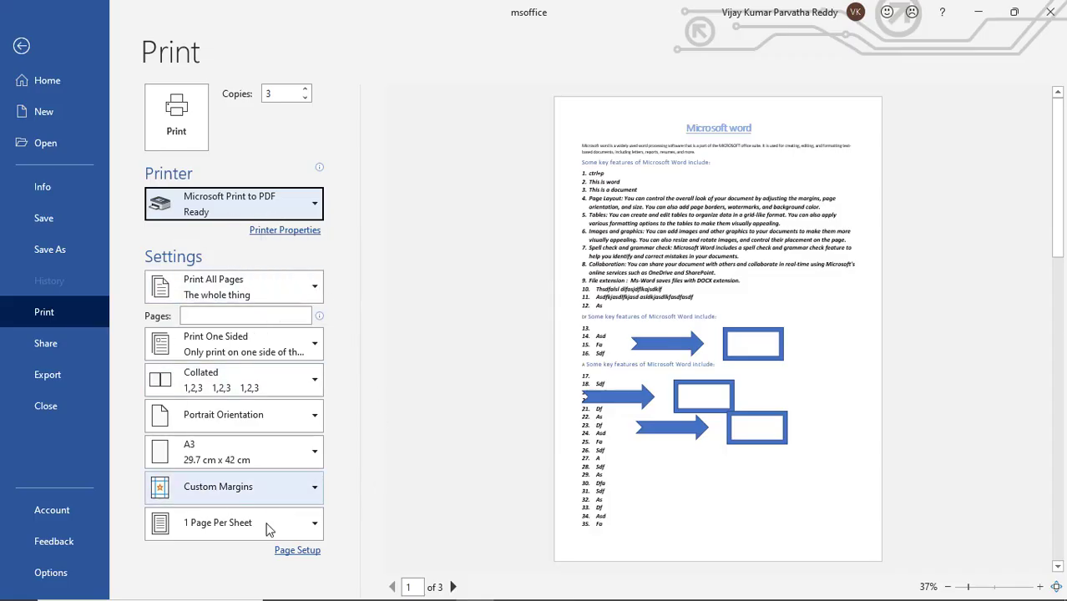
click(320, 217)
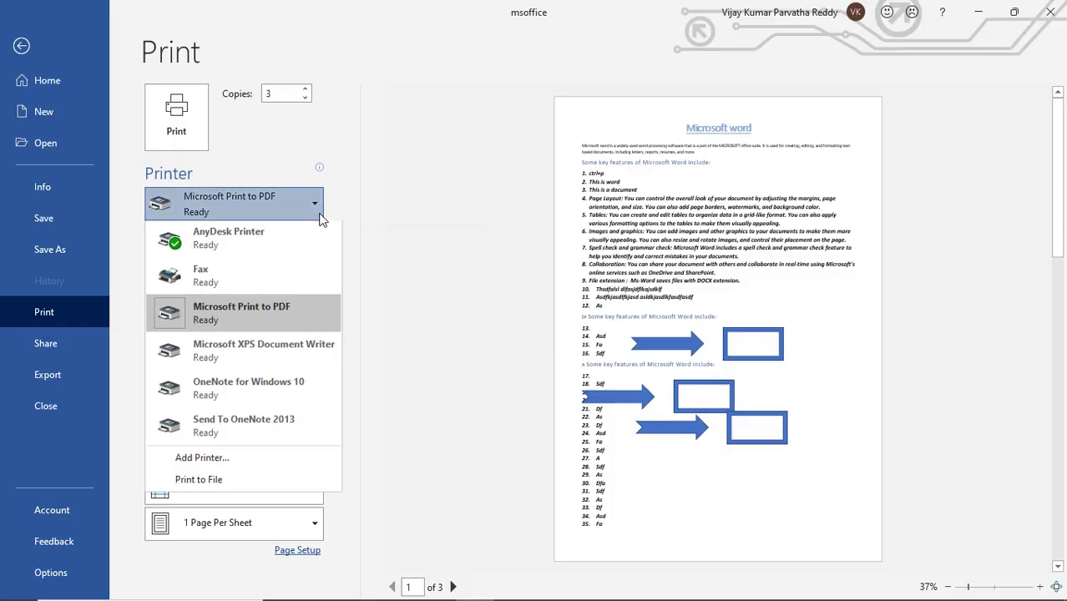
click(275, 241)
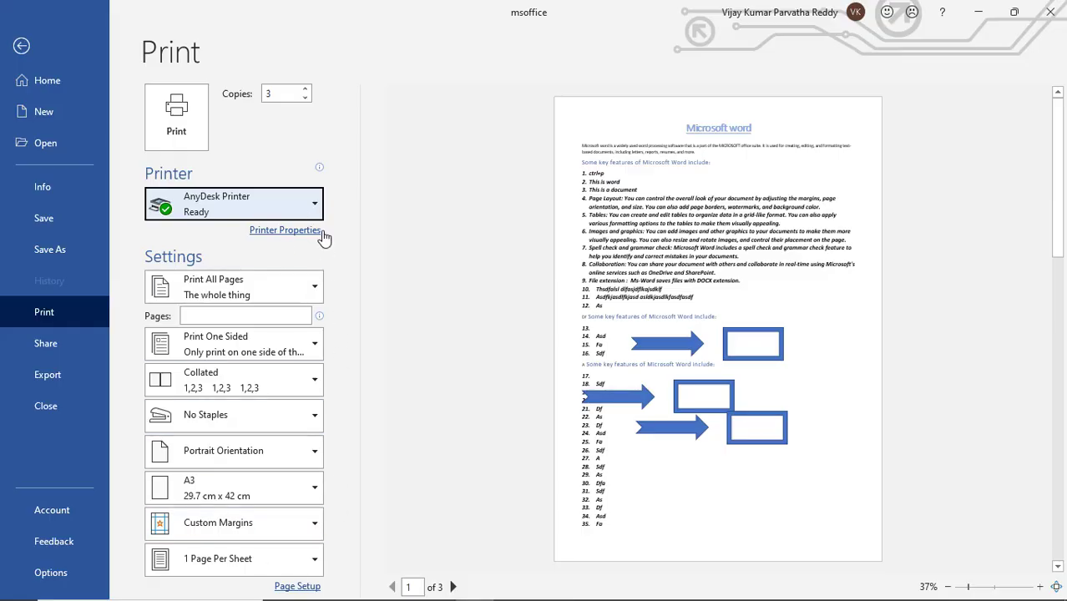
Try OneNote for Windows 10 as the printer and return to AnyDesk Printer
click(316, 205)
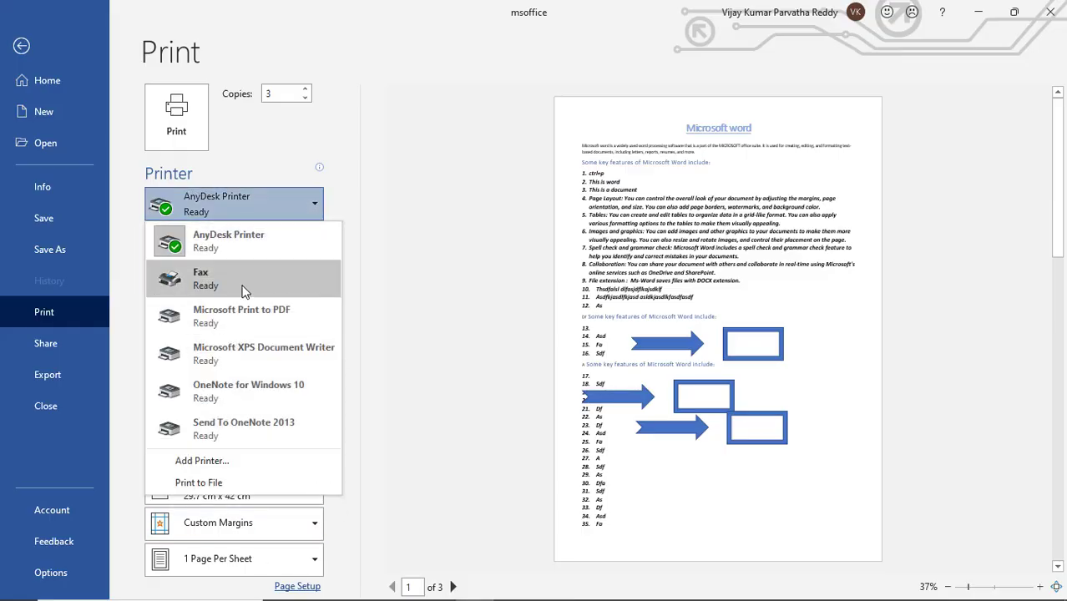
click(232, 395)
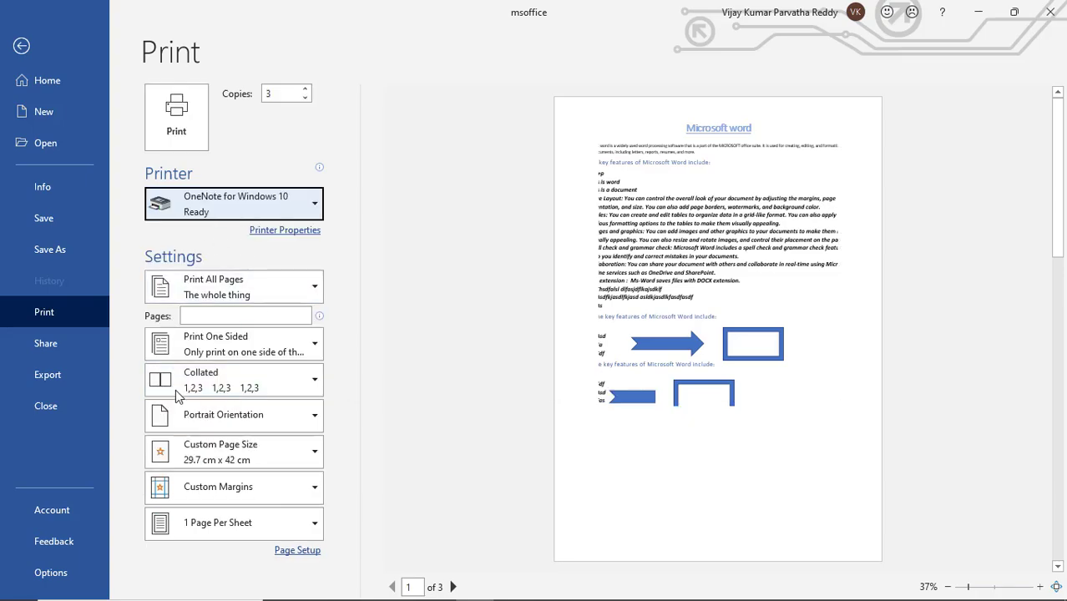
click(315, 207)
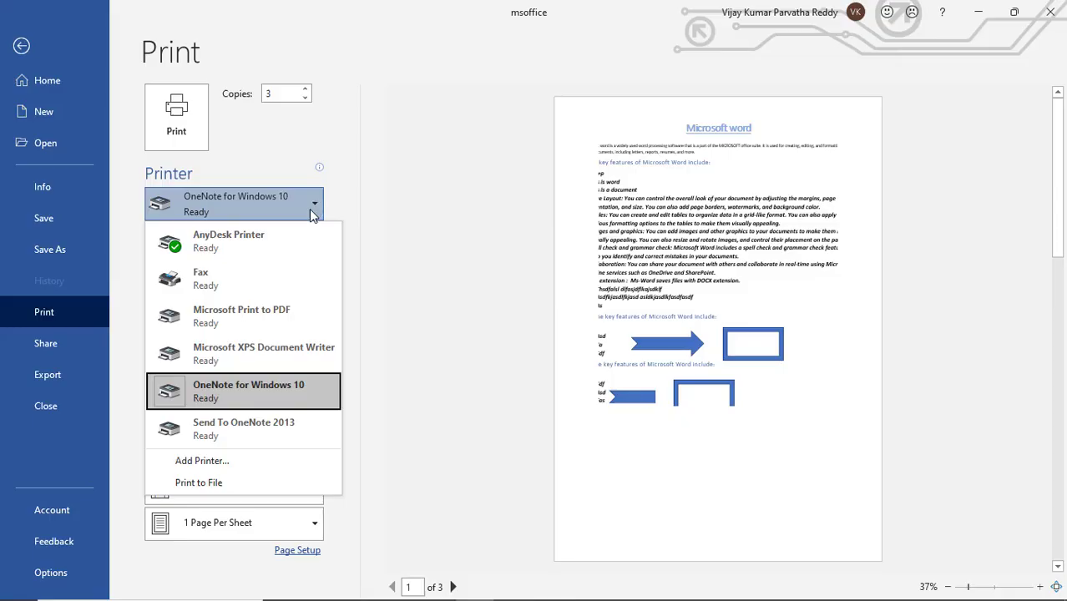
click(286, 247)
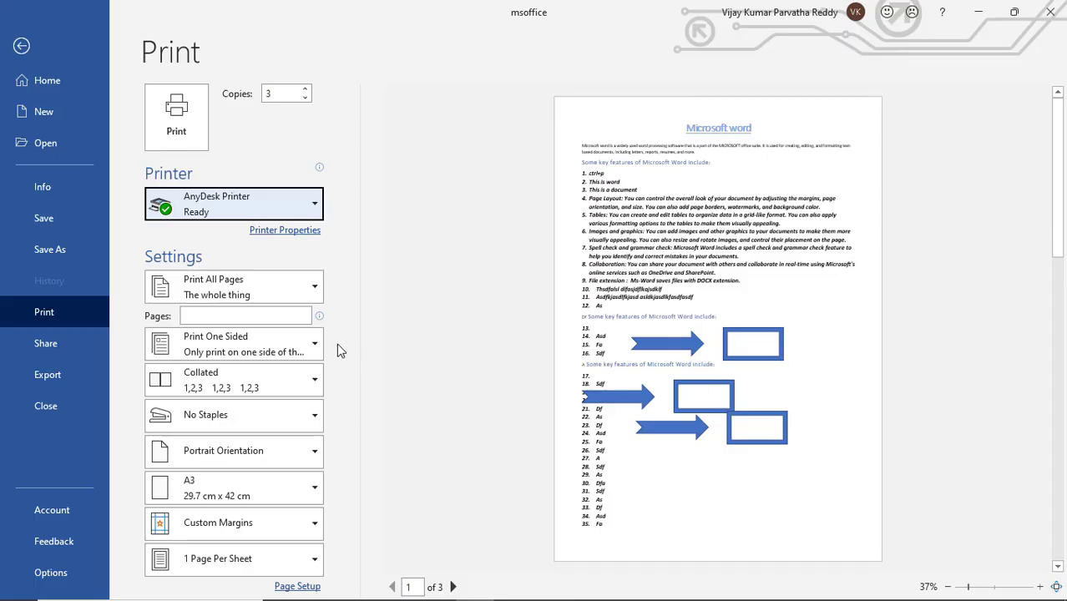
Try the Document Info and Custom Print options for what is printed, and return to Print All Pages
click(277, 316)
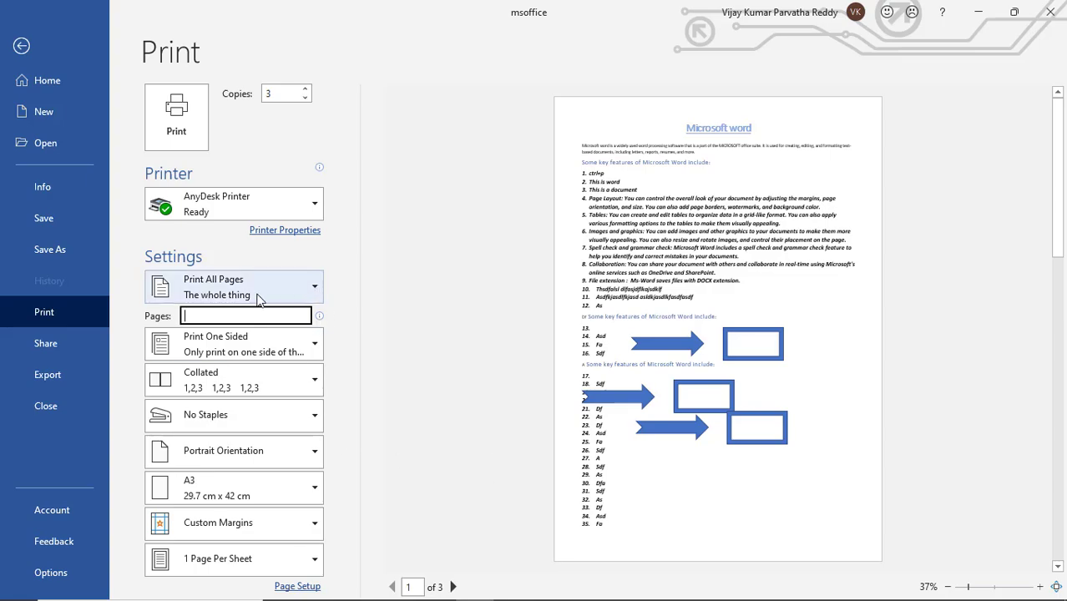
click(315, 291)
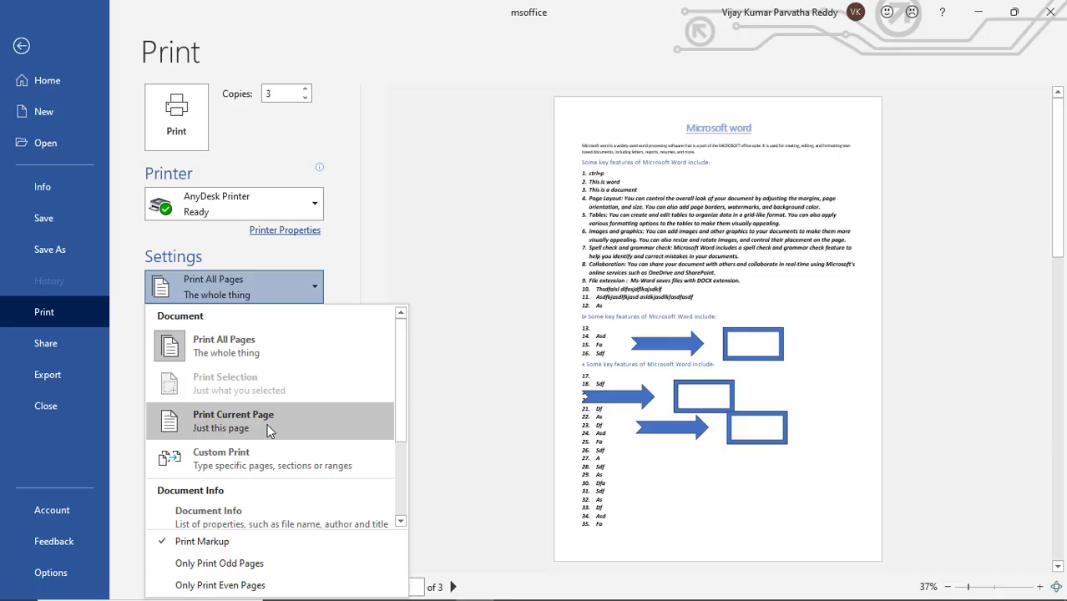
click(255, 530)
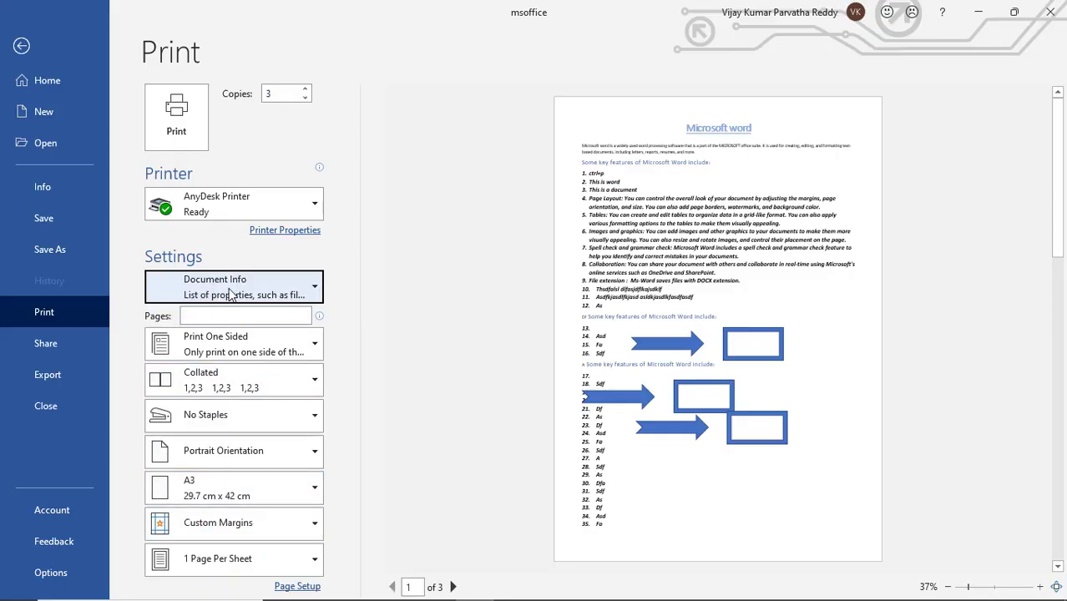
click(316, 292)
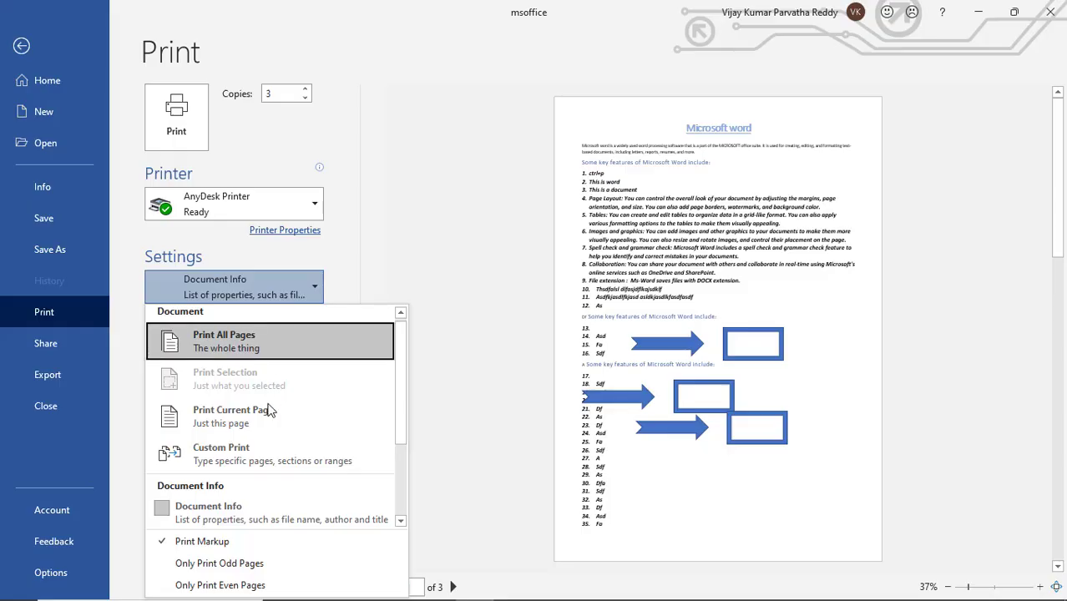
click(258, 456)
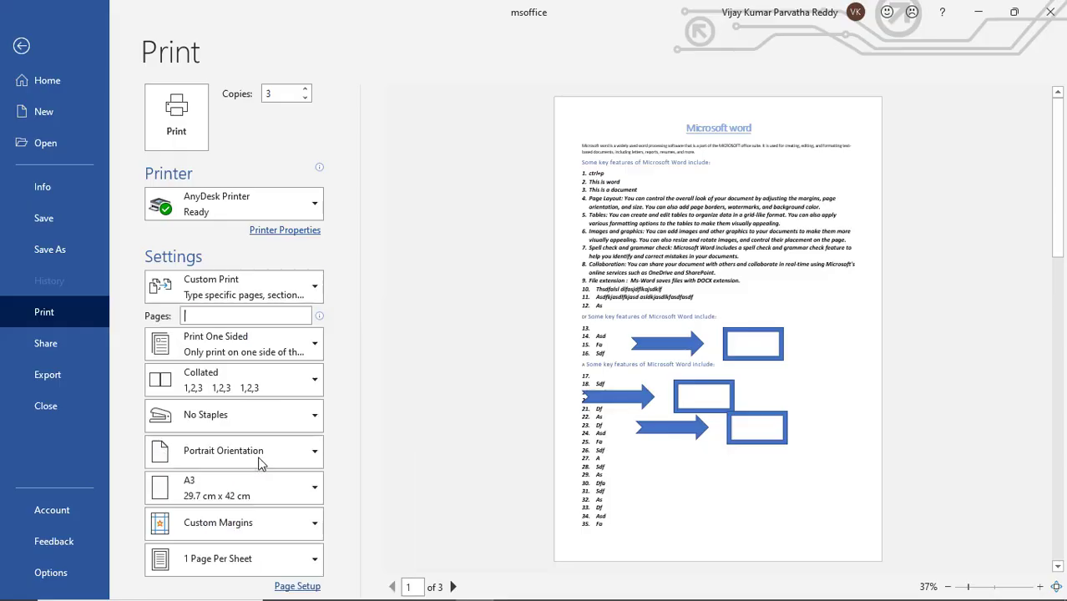
click(206, 317)
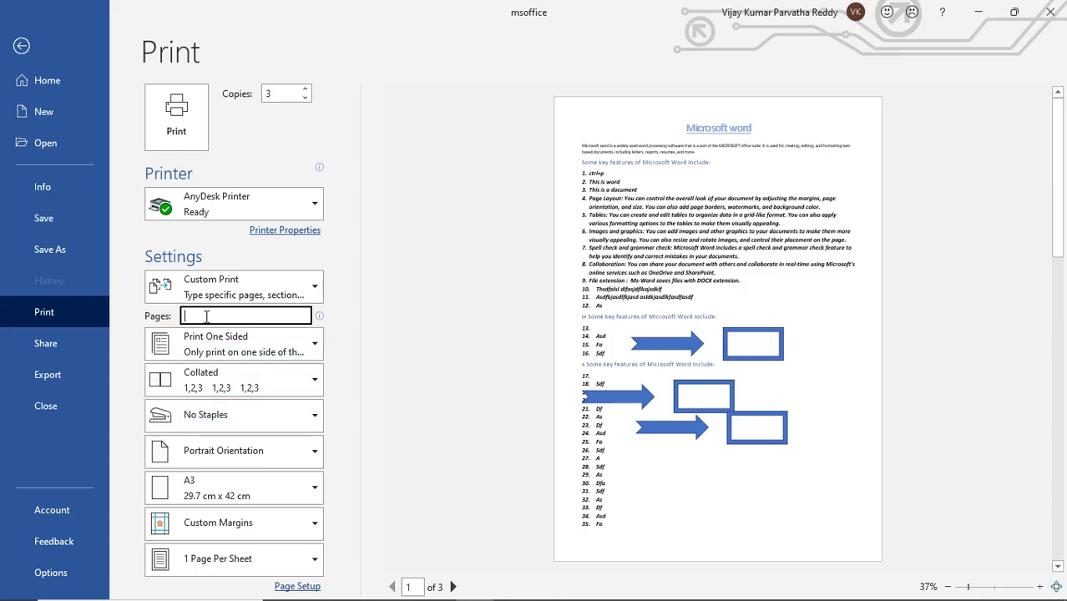
click(318, 297)
click(263, 348)
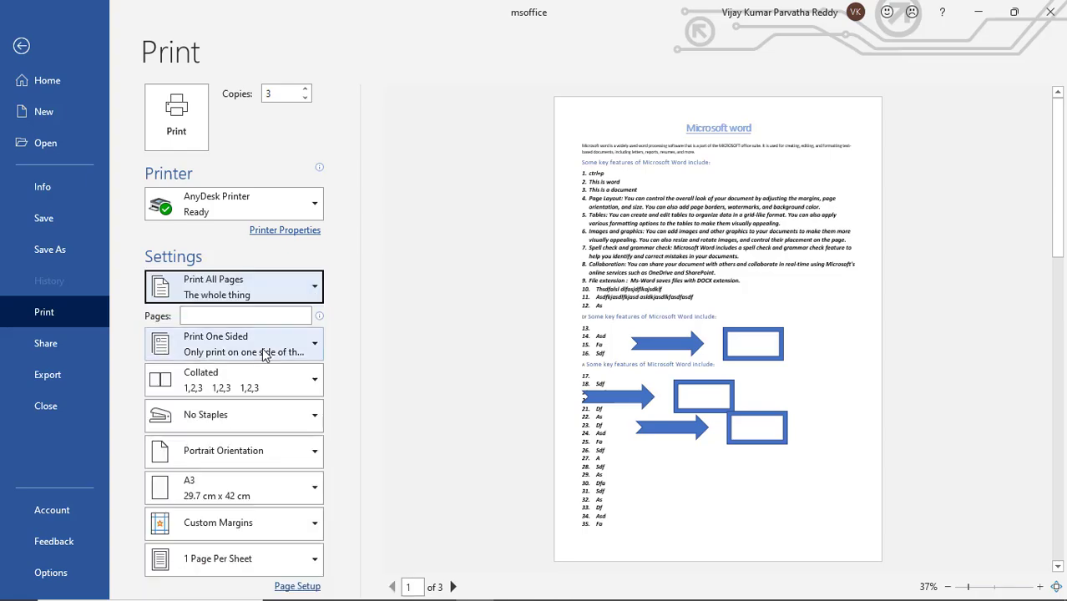
Try the custom page ranges 1-2 and 1-10, and clear the page range to return to Print All Pages
click(242, 318)
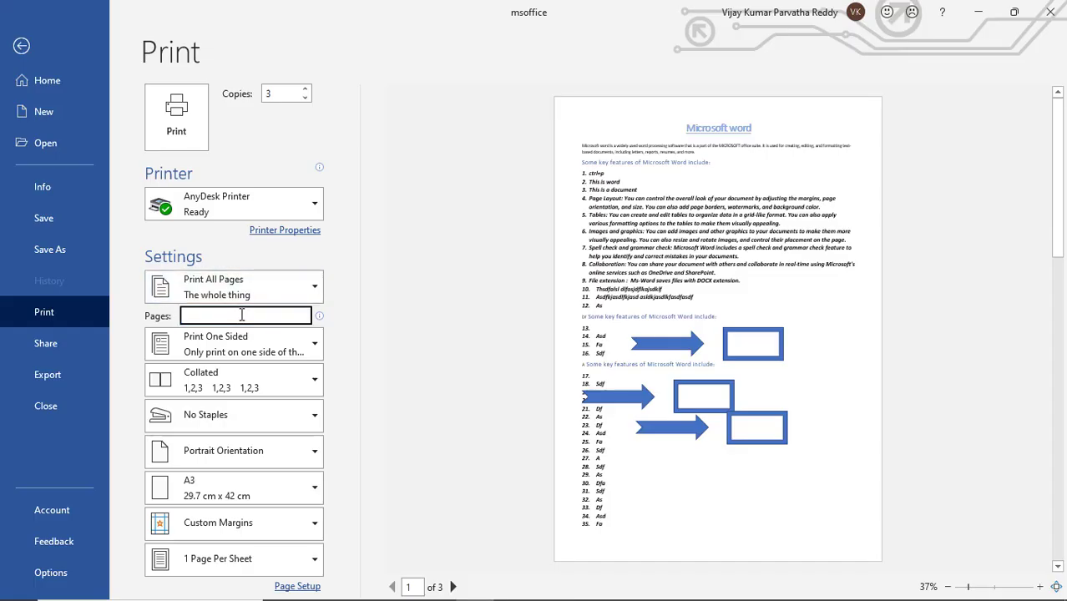
text(1-2)
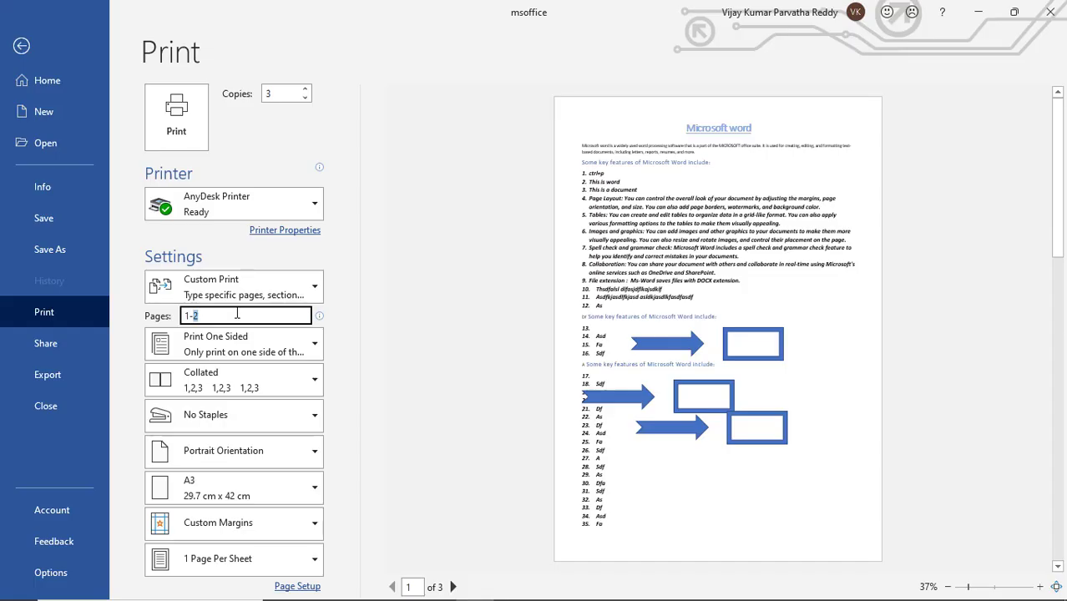
text(10)
key(BackSpace)
key(BackSpace)
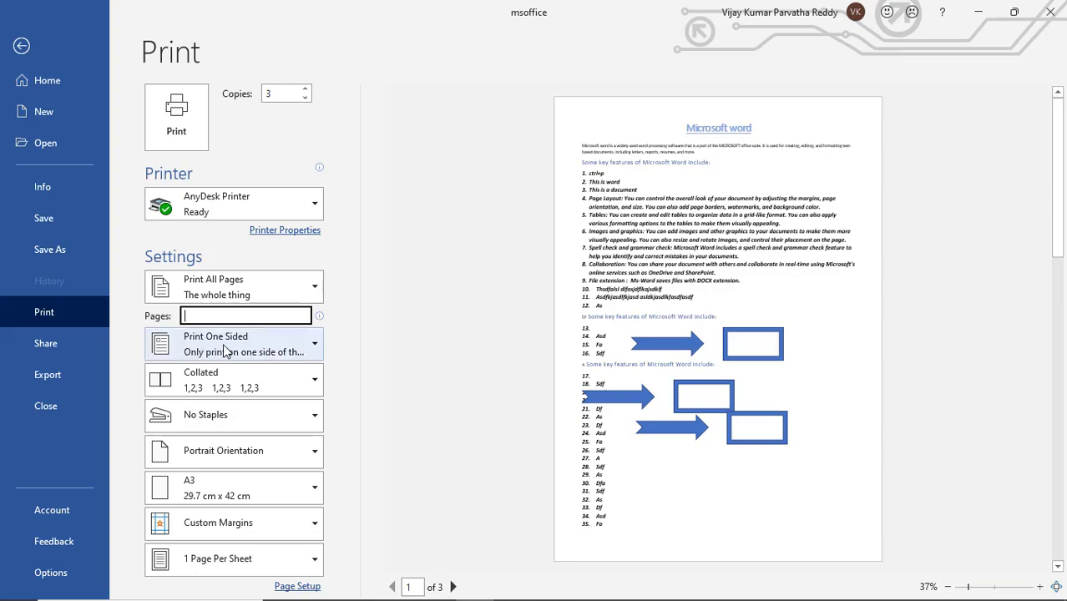
Keep Print One Sided as the sides option, and try Fax as the printer before returning to AnyDesk Printer
click(315, 344)
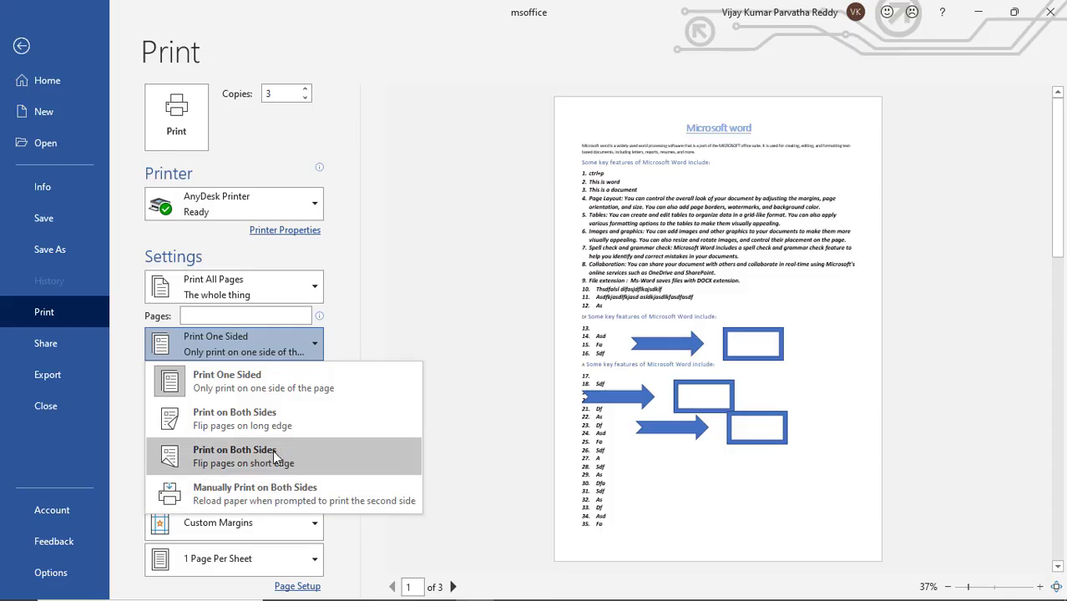
click(313, 388)
click(319, 207)
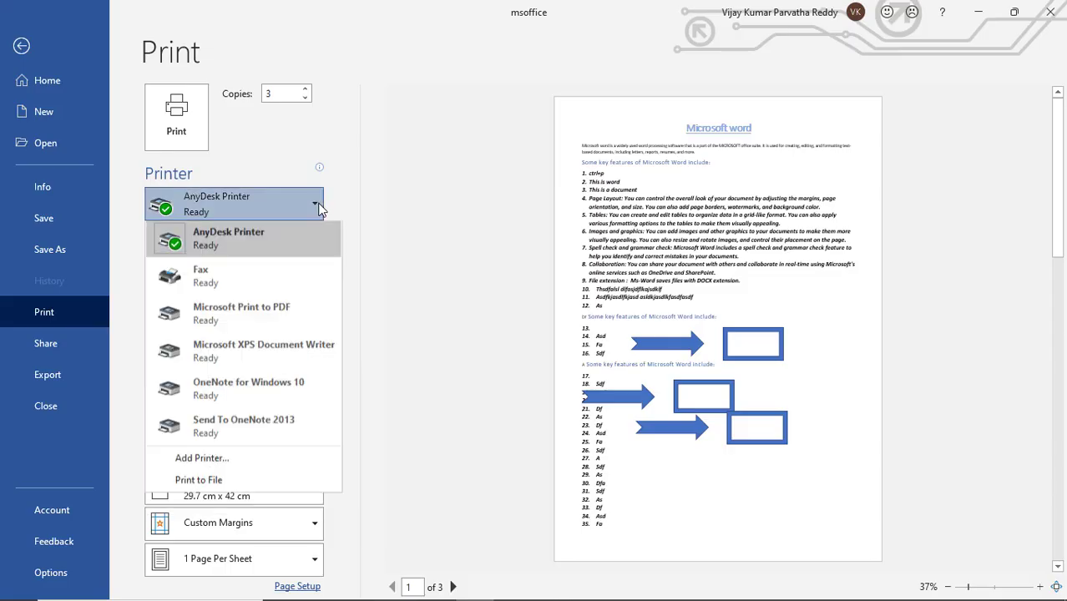
click(259, 278)
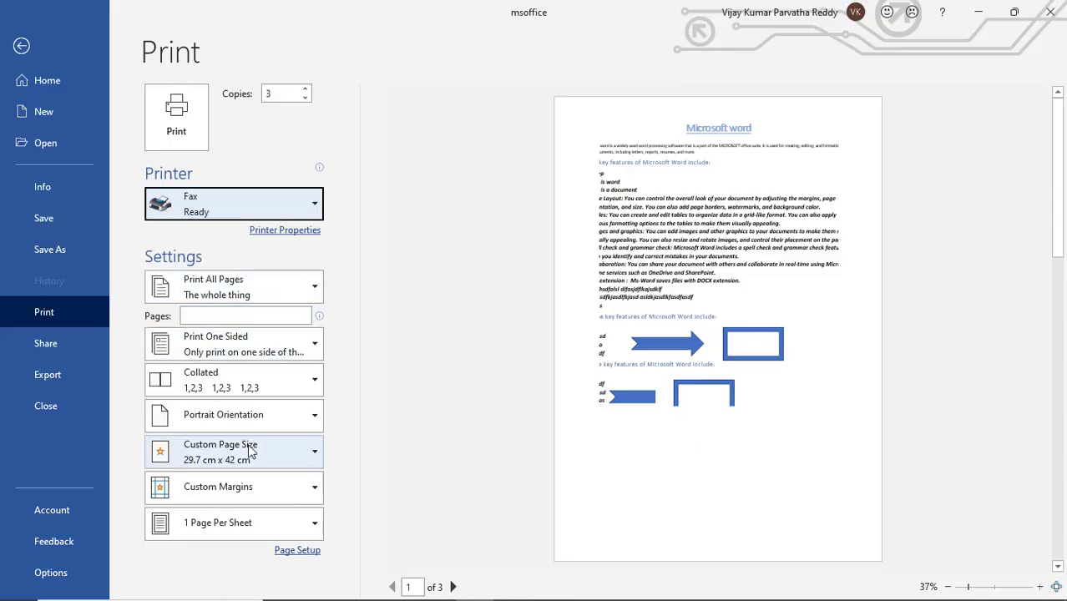
click(309, 203)
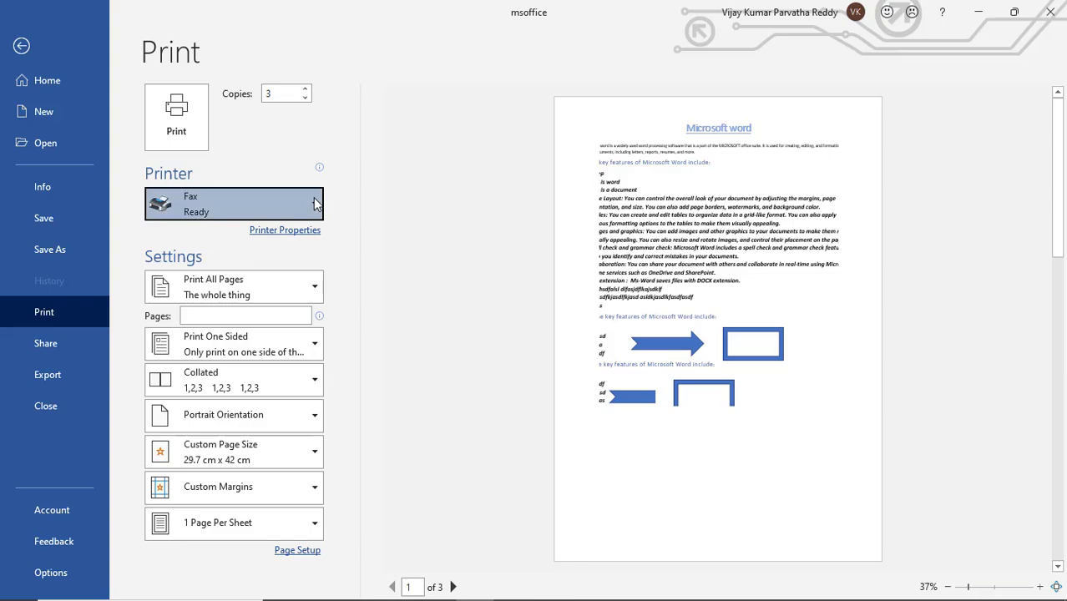
click(282, 242)
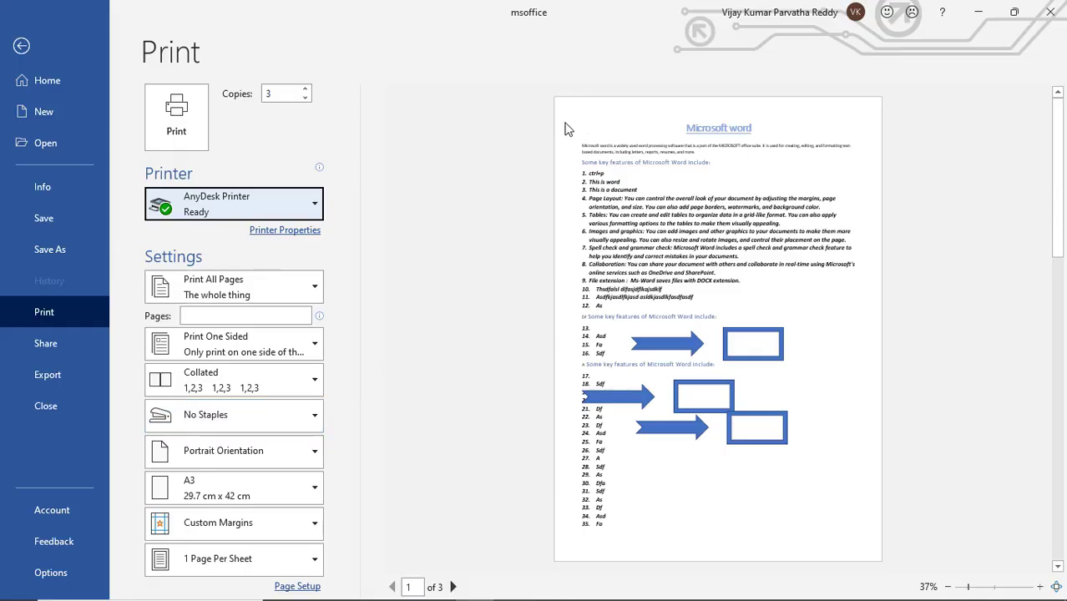
Set the stapling option of the print job to Staple Top Left
click(321, 415)
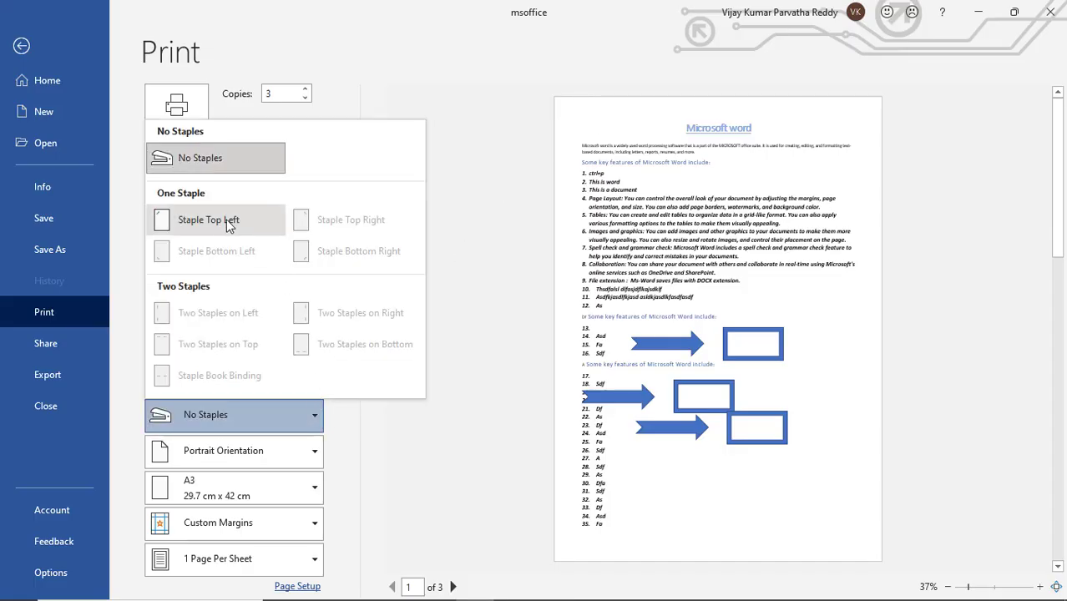
click(208, 233)
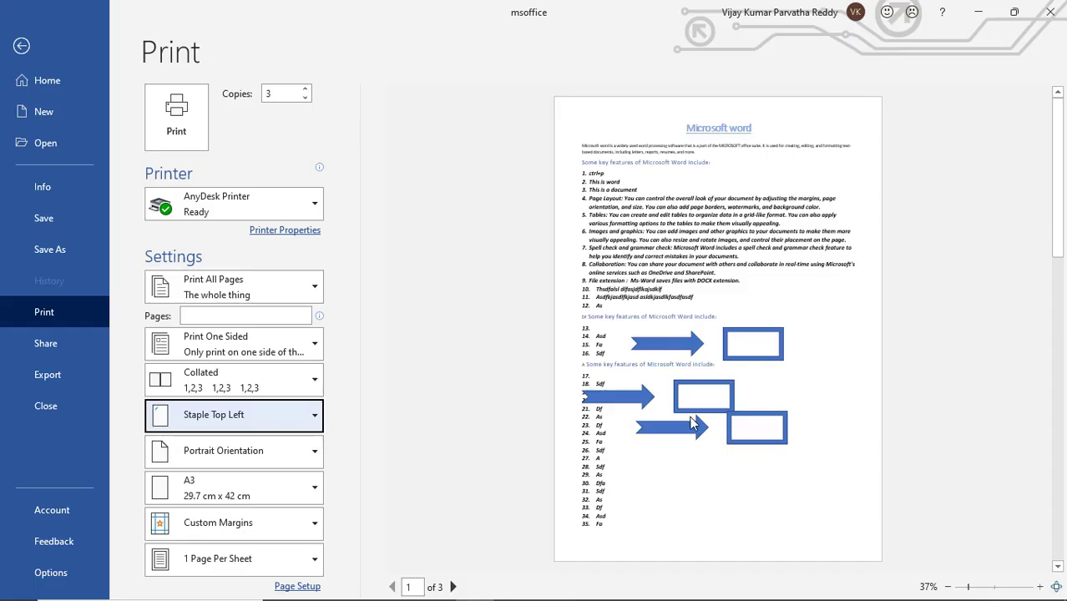
Try Landscape Orientation for the printout and switch back to Portrait Orientation
click(317, 460)
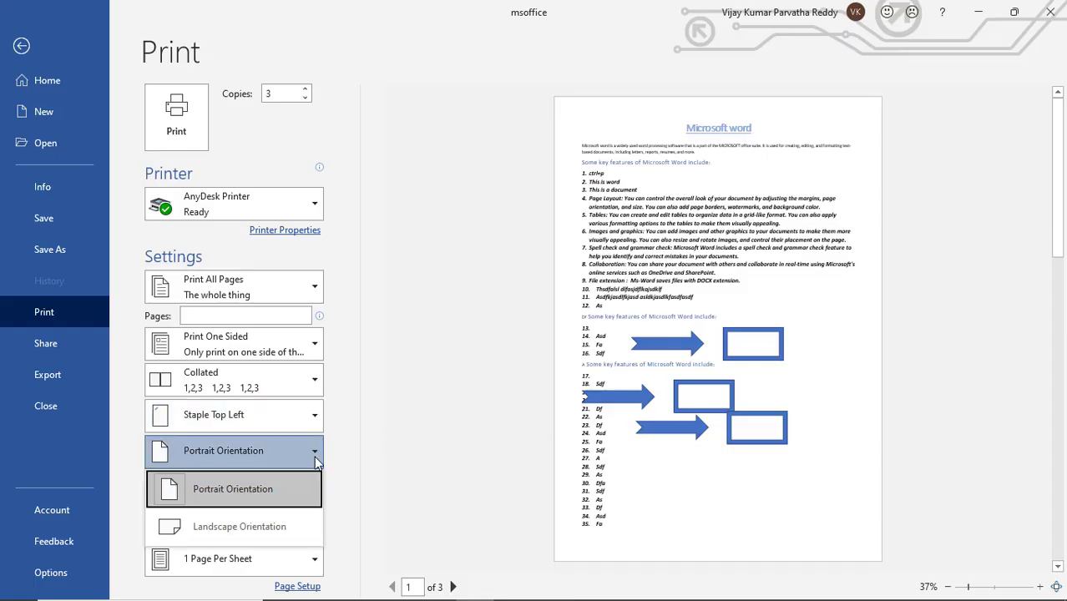
click(289, 528)
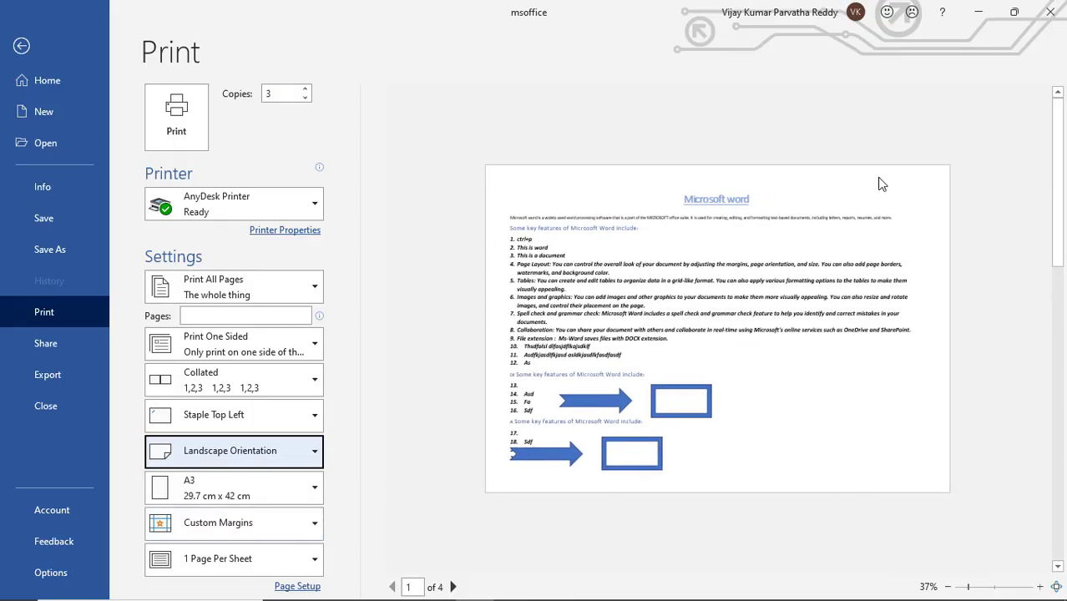
click(316, 451)
click(295, 488)
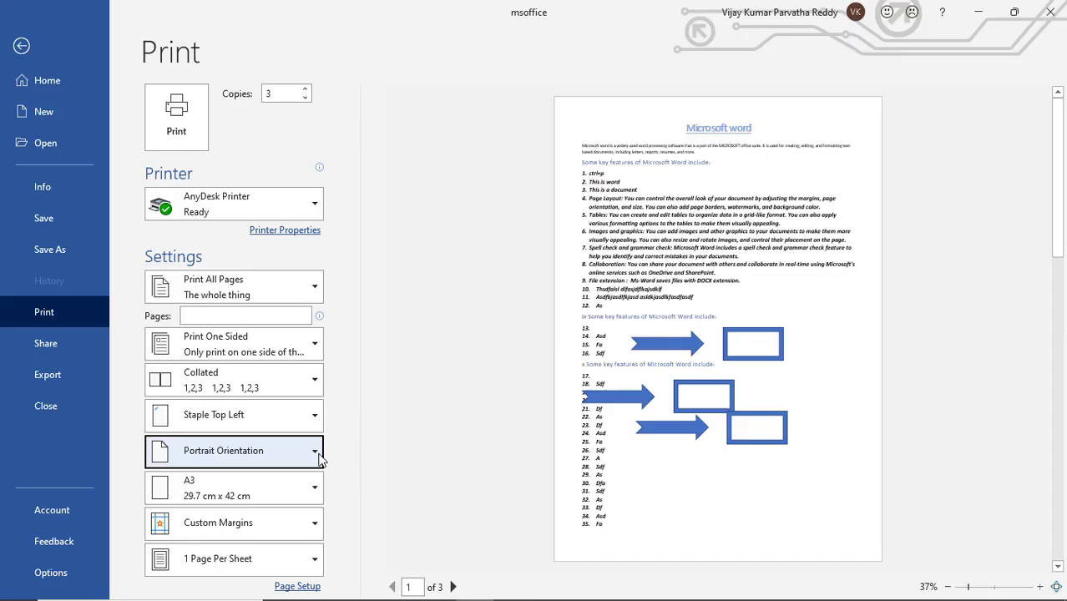
Set the paper size to A4 (21 cm x 29.7 cm)
click(316, 490)
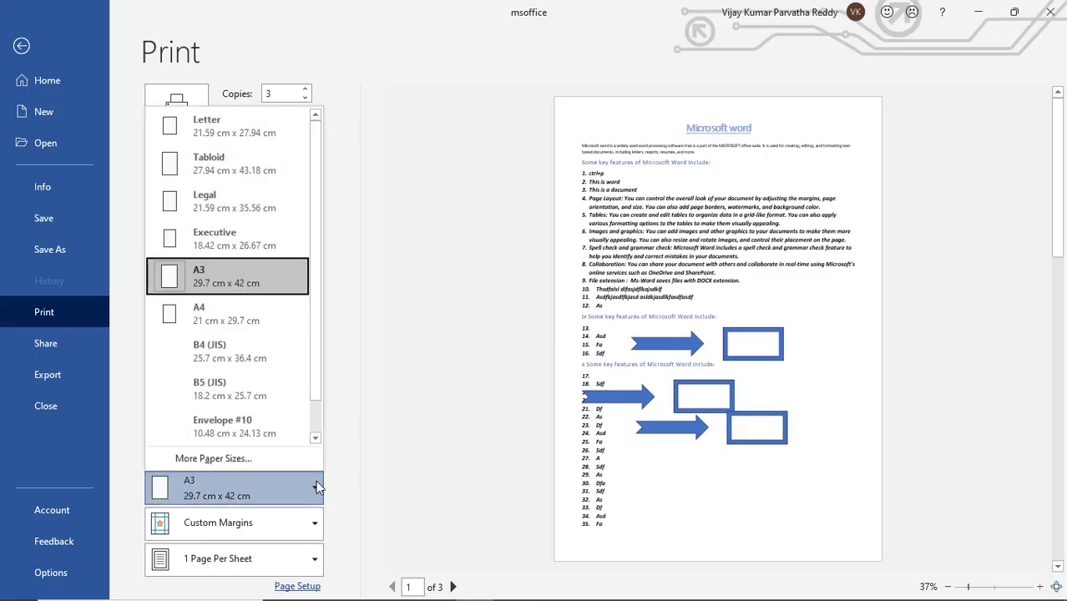
click(235, 315)
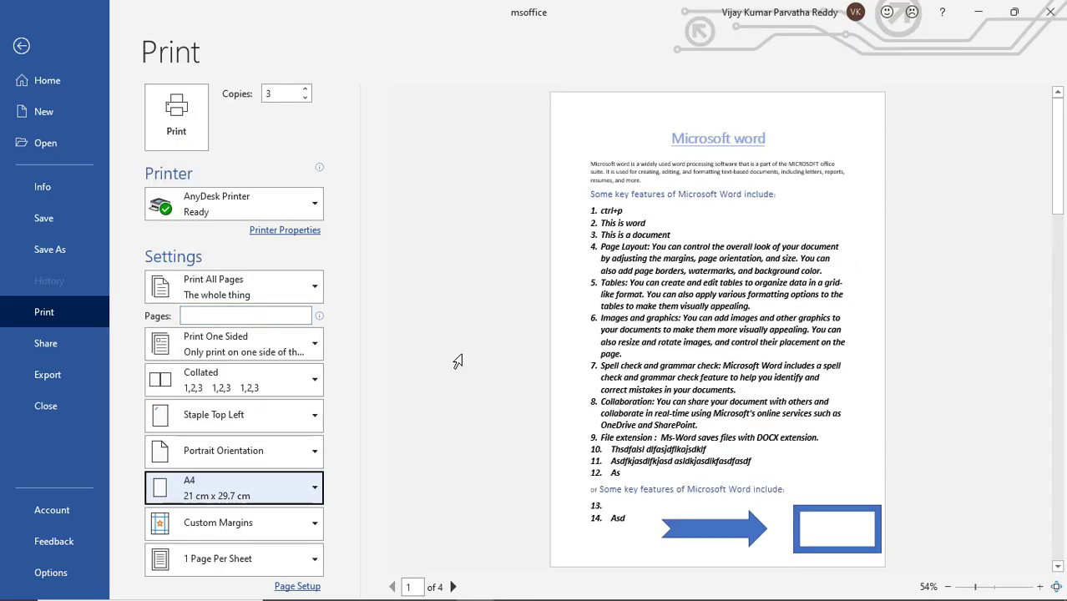
click(315, 491)
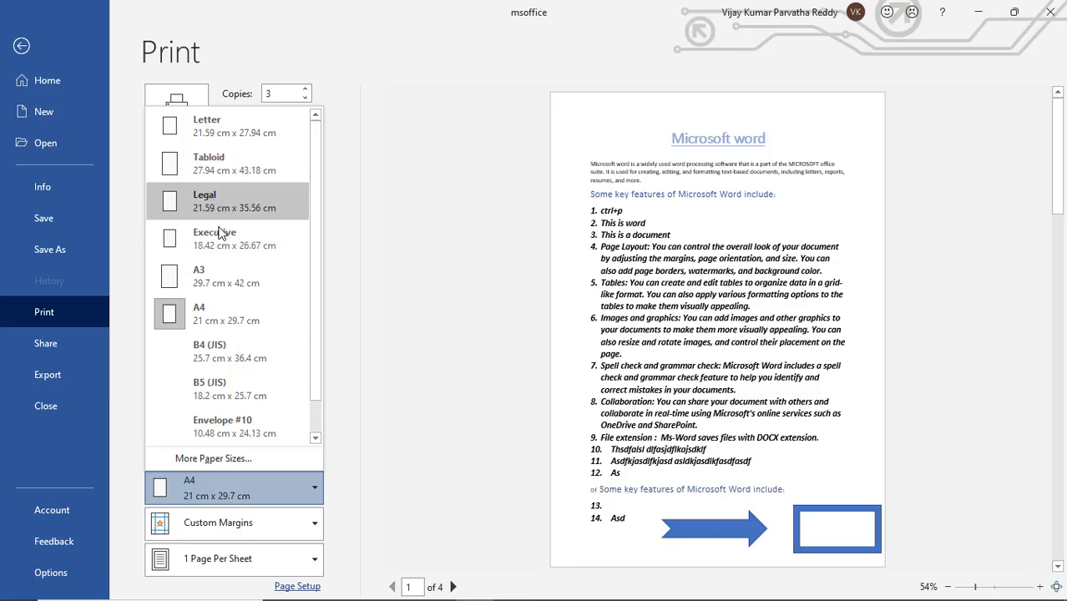
click(238, 318)
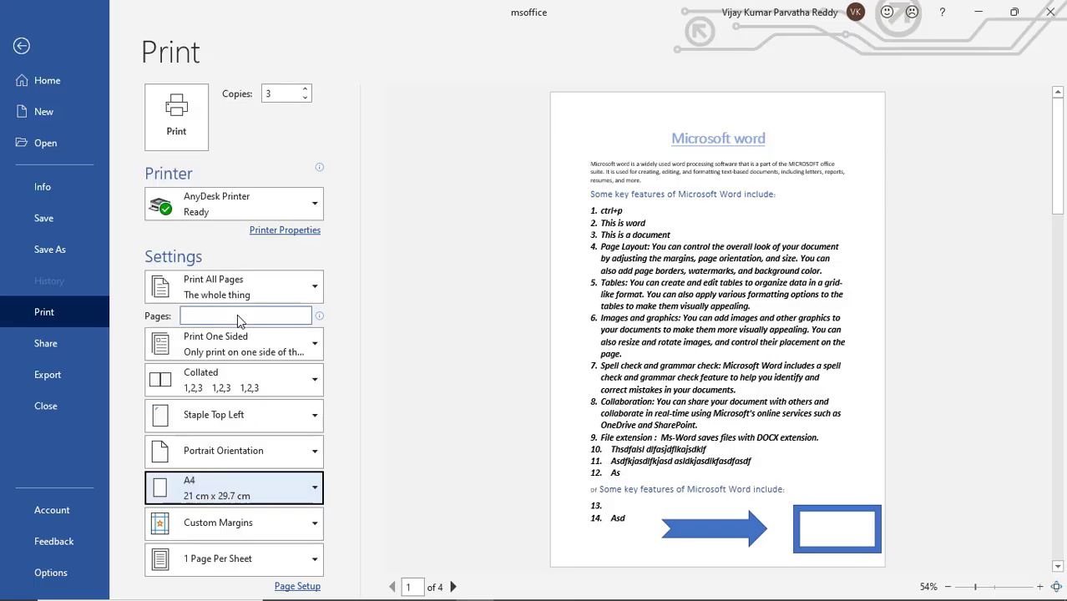
Set the page margins to Normal after trying Wide, and review the pages-per-sheet options
click(316, 530)
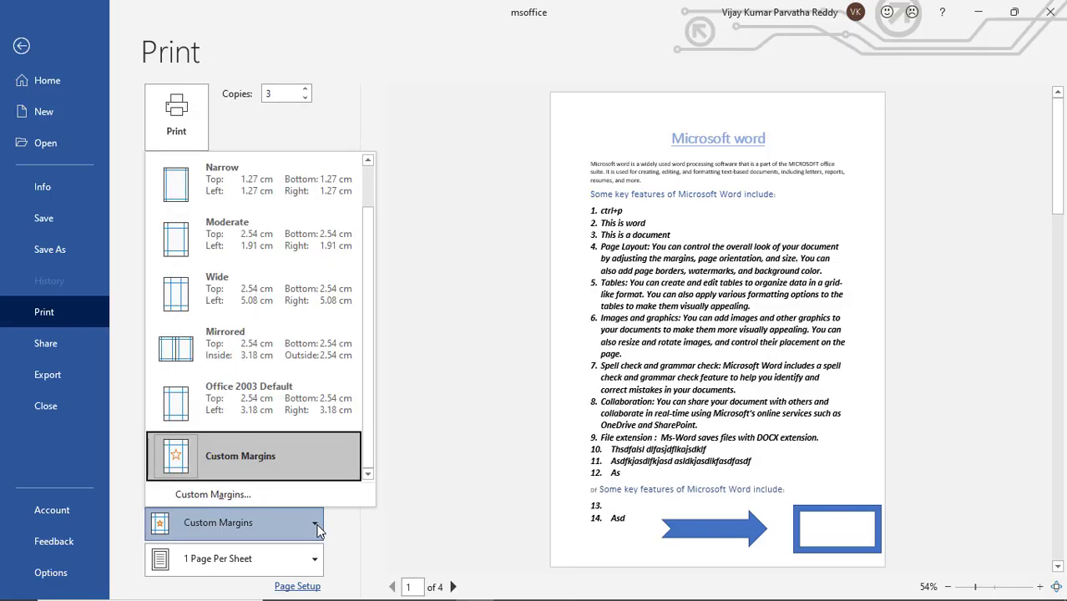
click(249, 297)
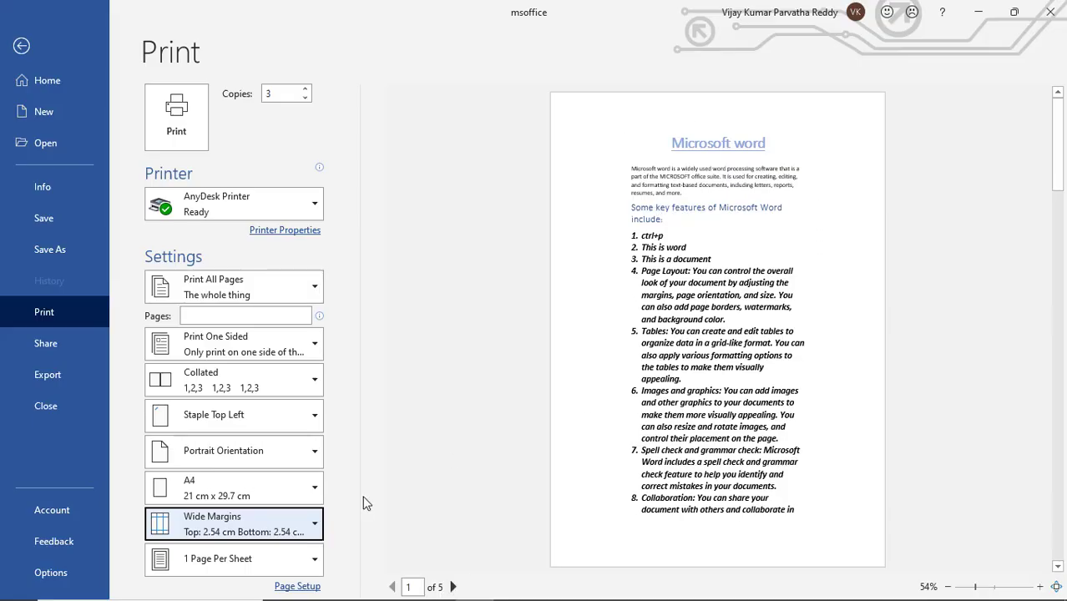
click(317, 525)
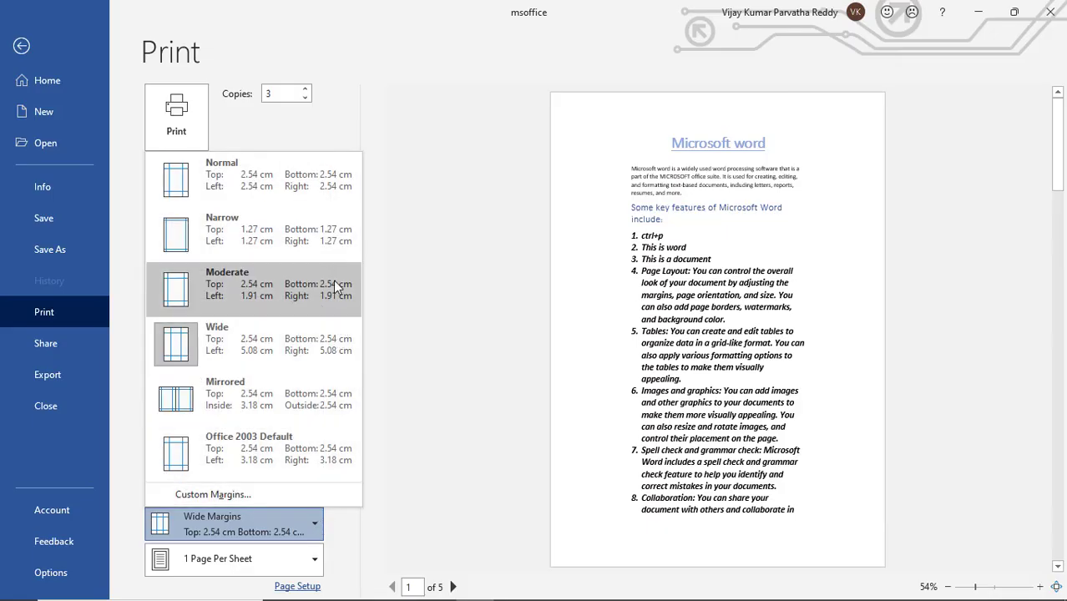
click(319, 190)
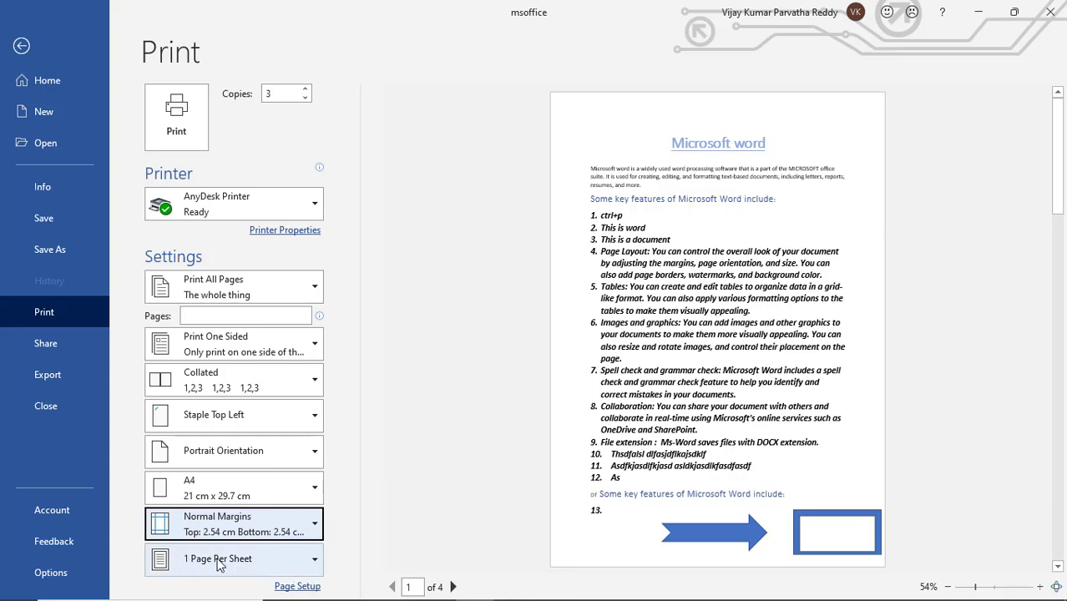
click(316, 565)
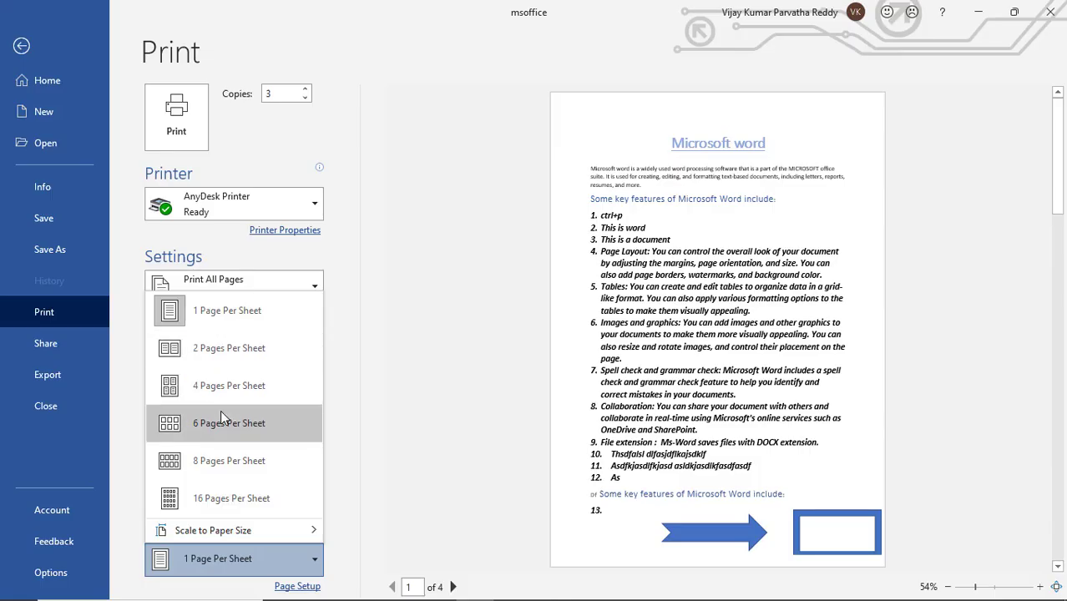
click(367, 440)
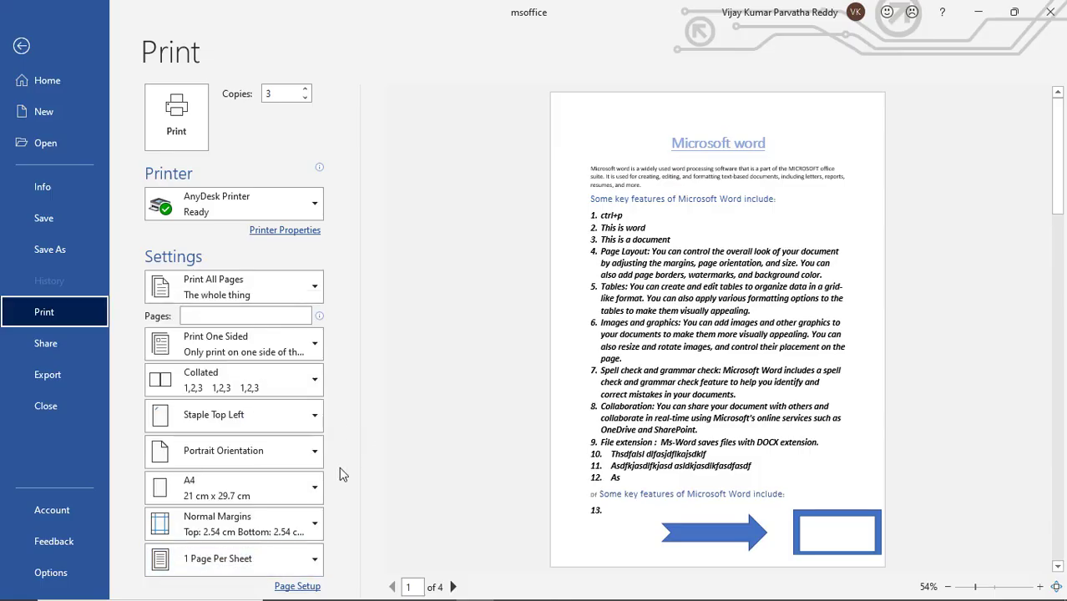
Try Landscape orientation for the whole document through Page Setup and return to Portrait Orientation in the print settings
click(299, 586)
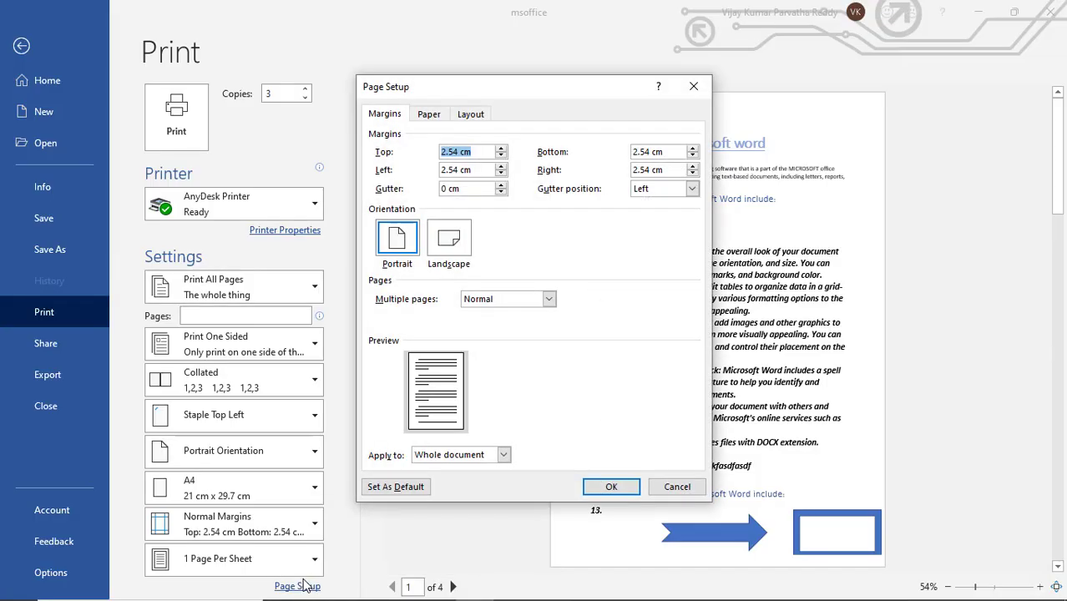
drag(456, 87, 537, 117)
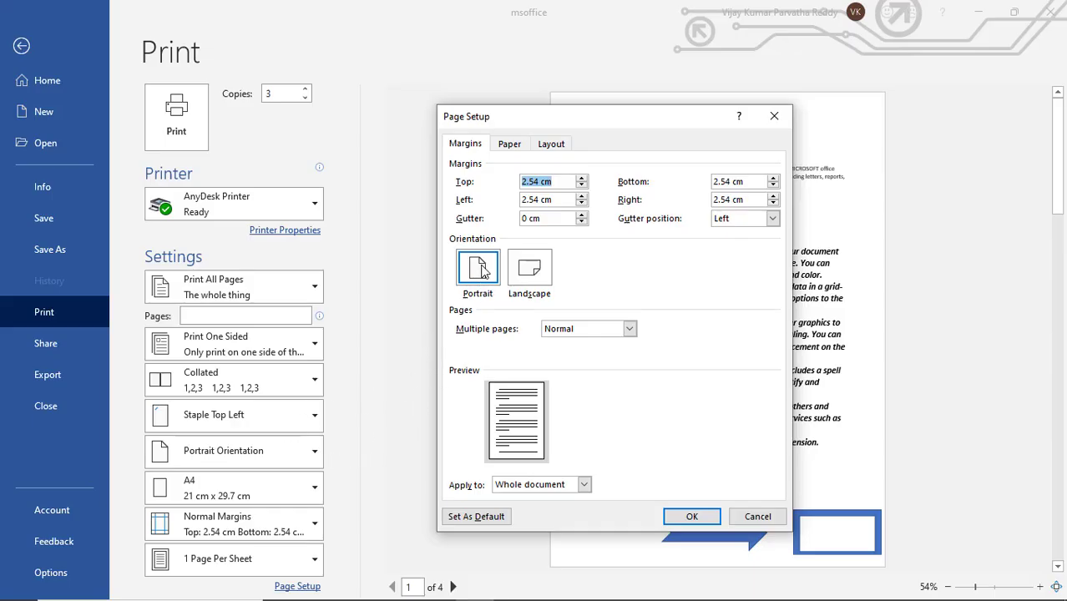
click(536, 284)
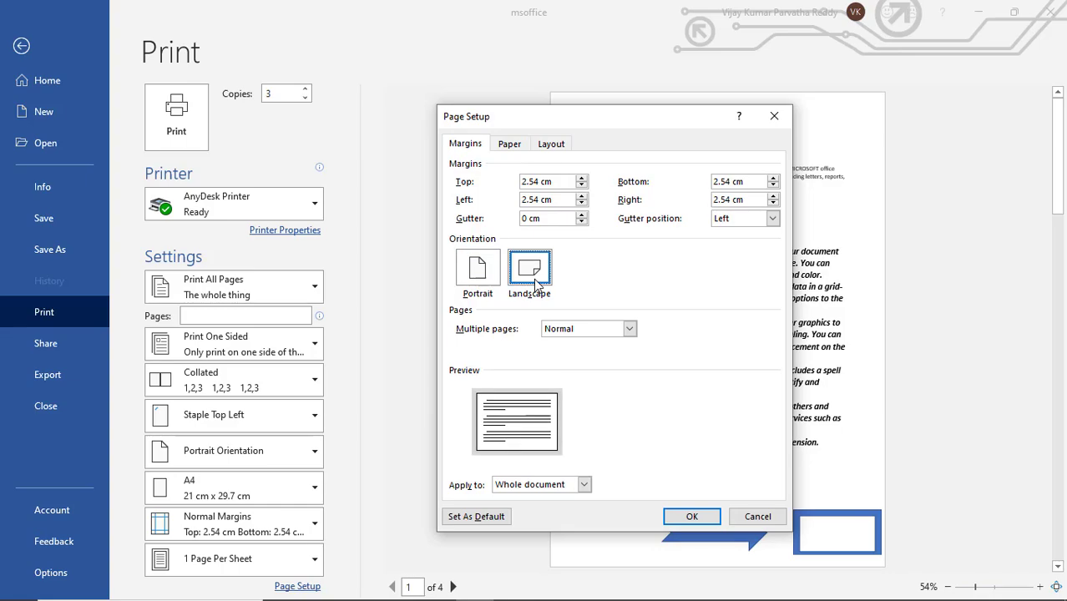
click(692, 516)
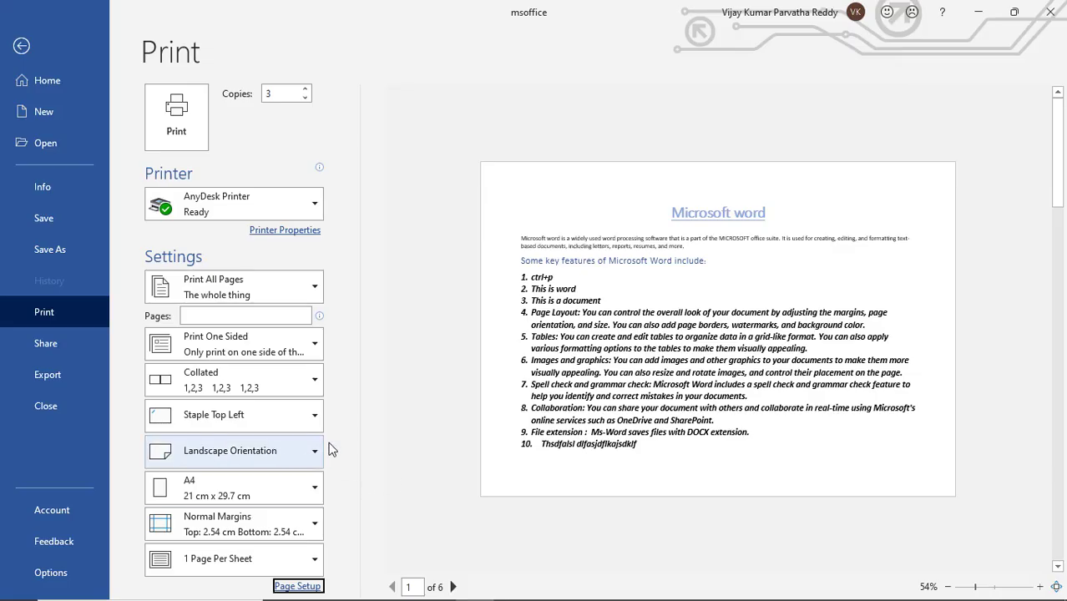
click(315, 453)
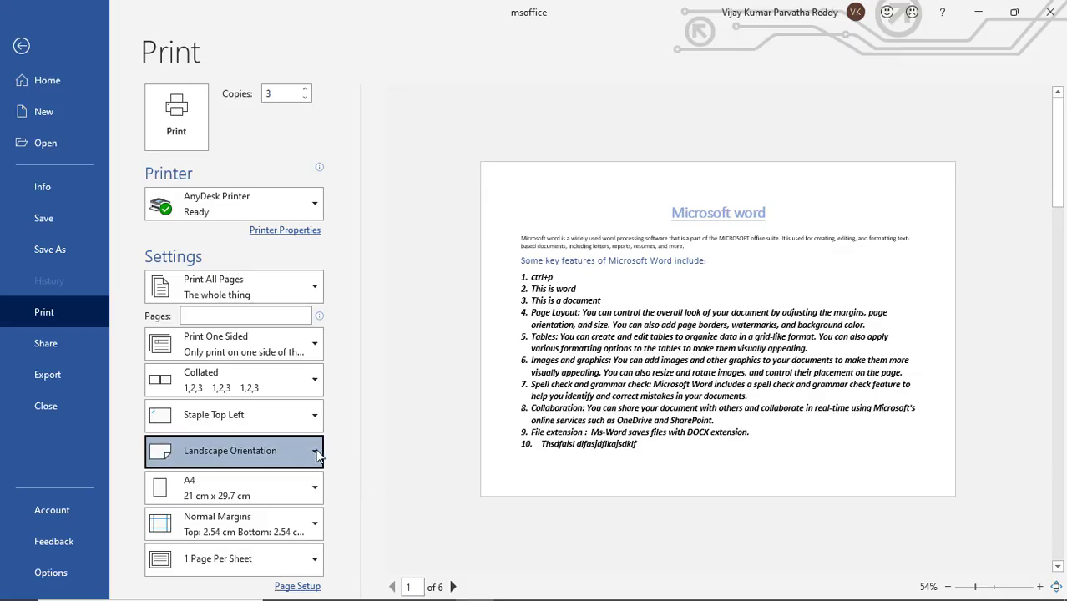
click(277, 492)
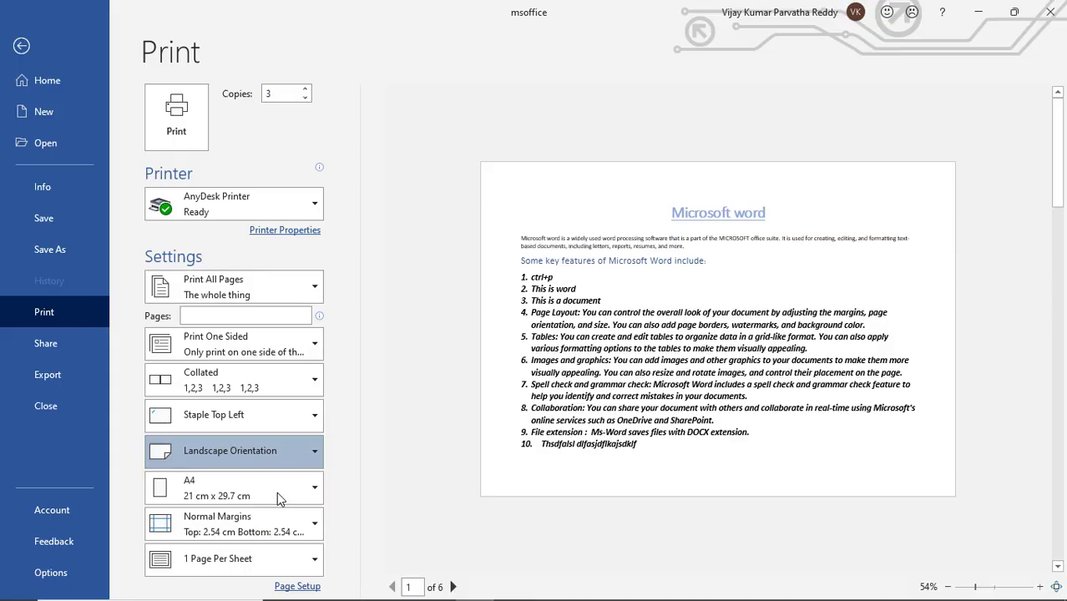
In Page Setup, set the top margin to 2.7 cm and the left margin to 3 cm
click(298, 586)
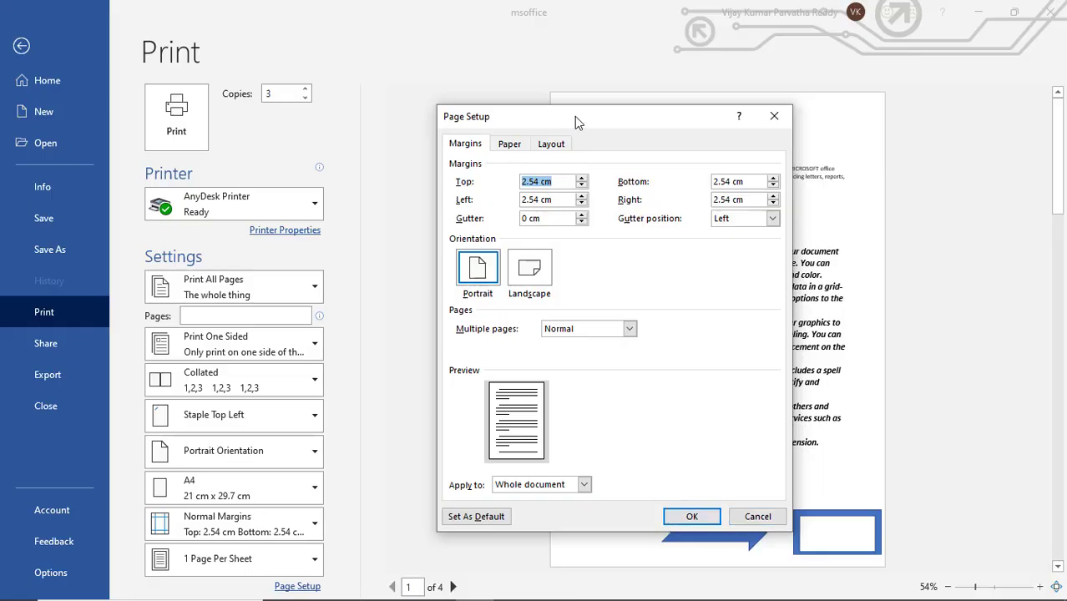
drag(574, 116, 905, 175)
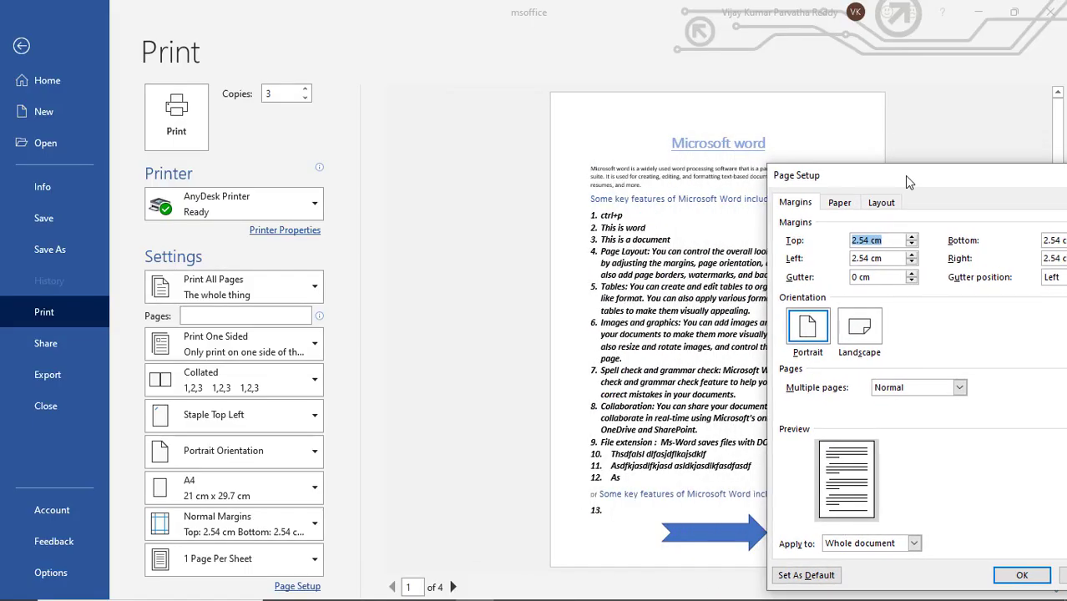
click(914, 238)
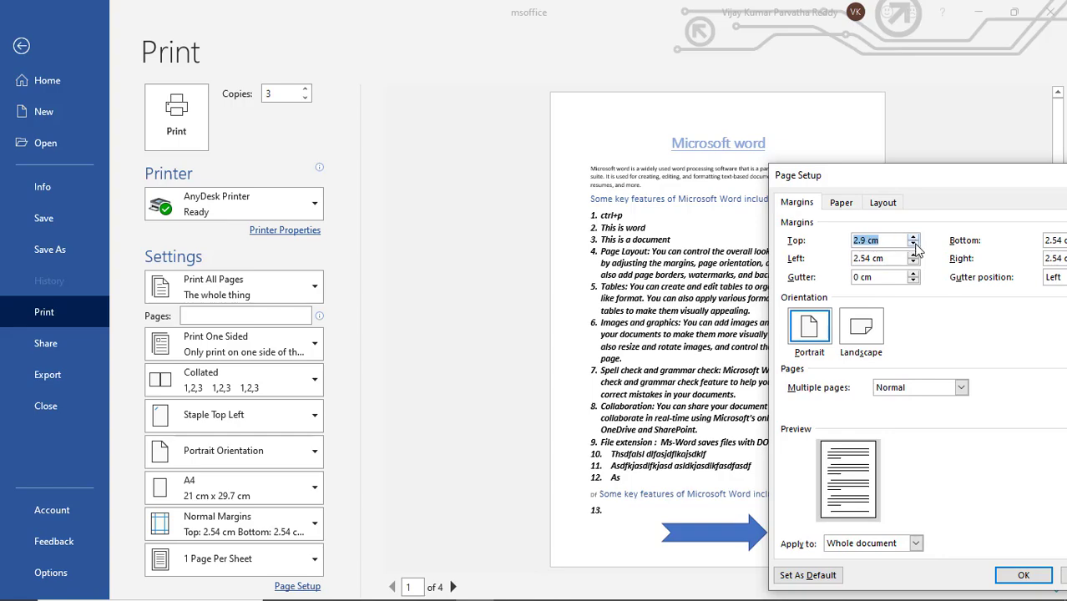
click(913, 244)
click(913, 244)
drag(931, 175, 880, 176)
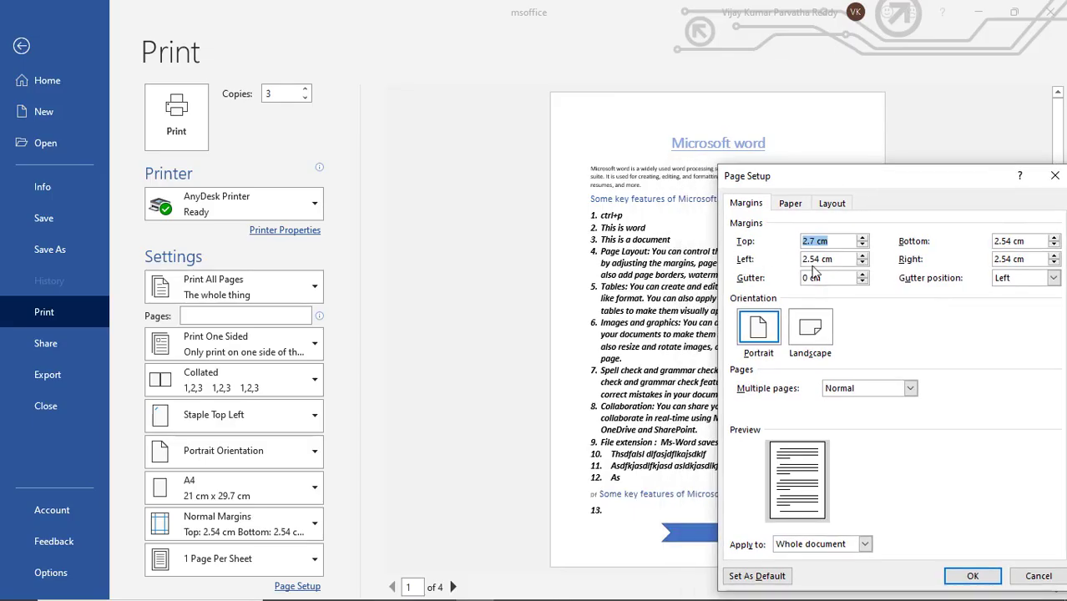
click(863, 260)
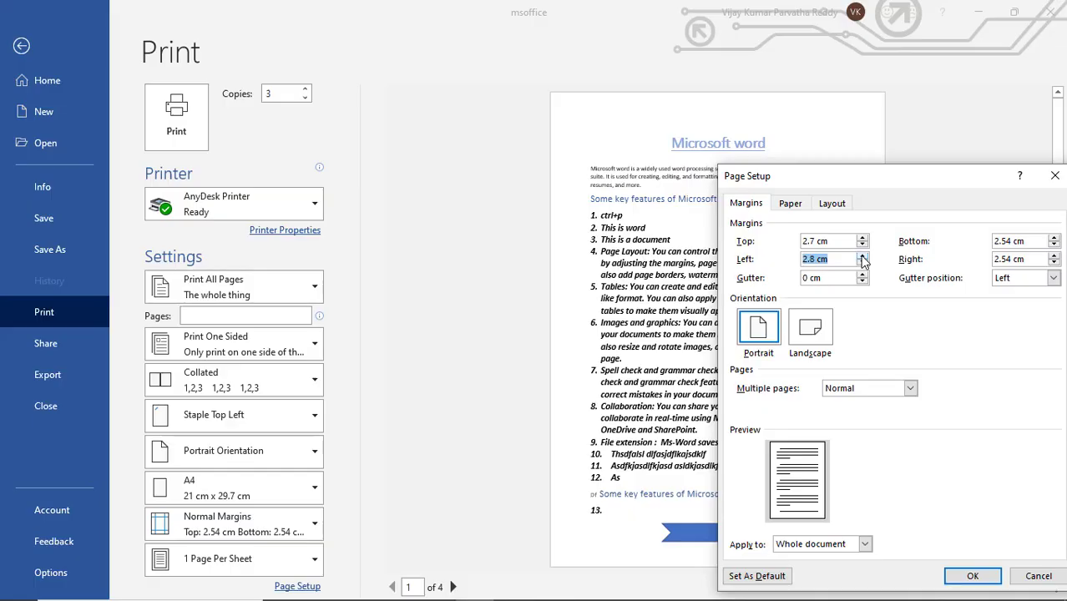
click(863, 261)
drag(907, 188, 719, 155)
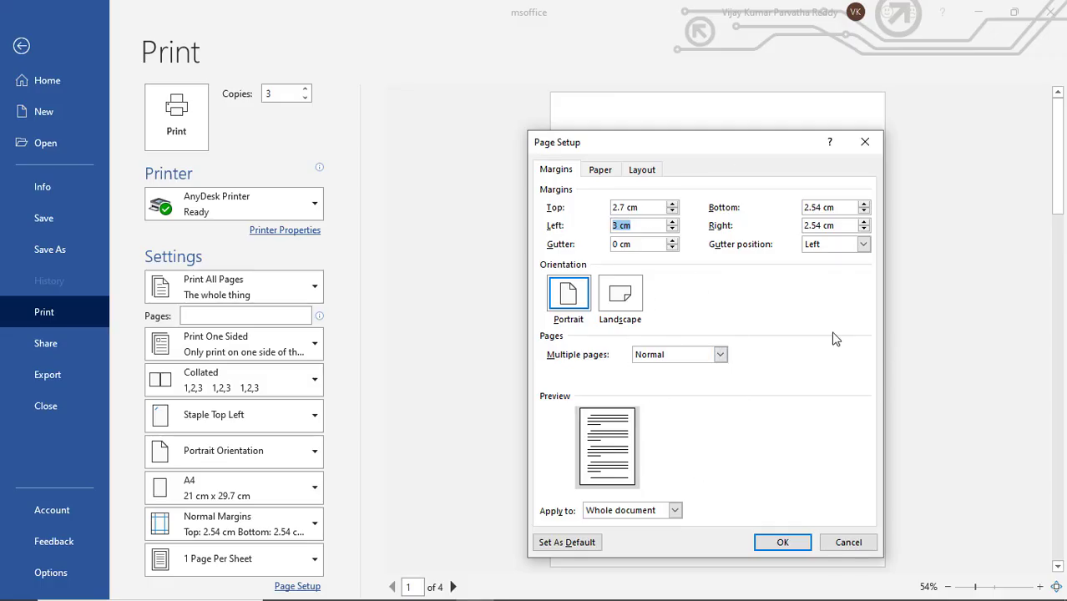
Review the paper and layout settings in Page Setup and discard the dialog's changes
click(598, 172)
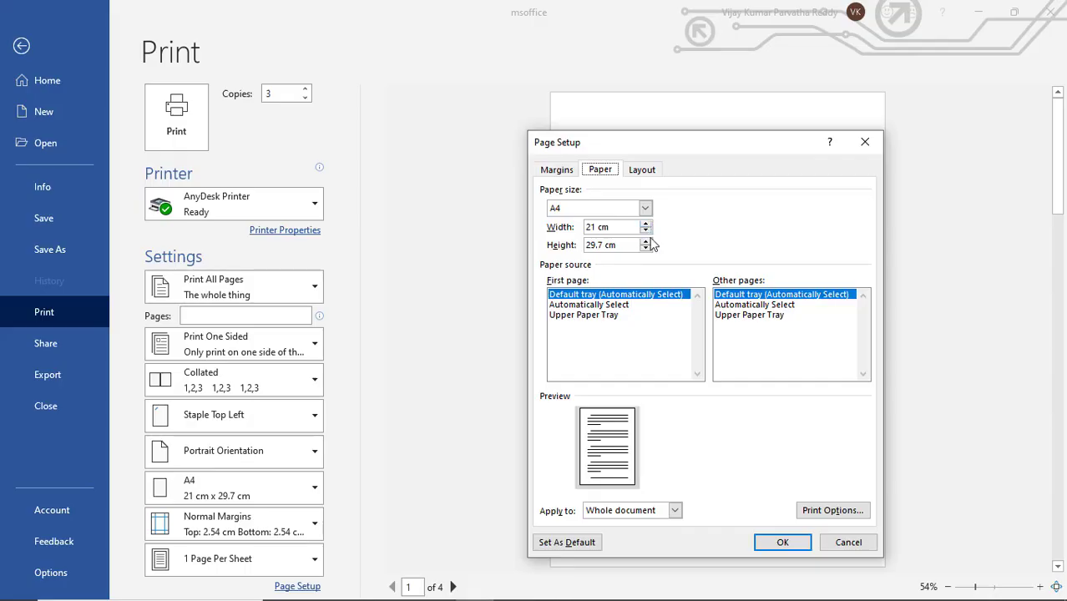
click(642, 170)
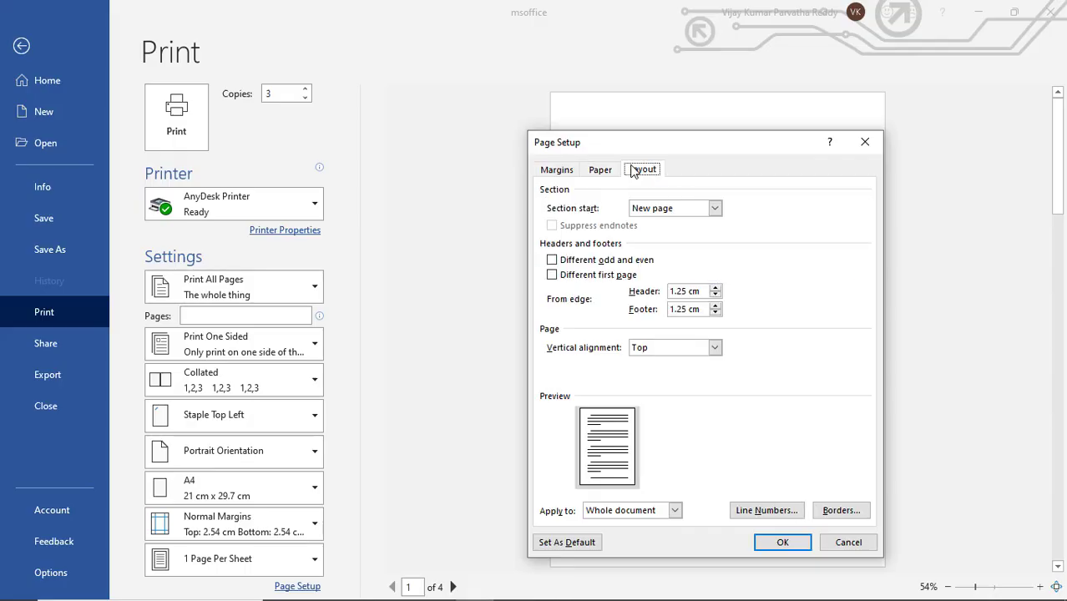
click(557, 169)
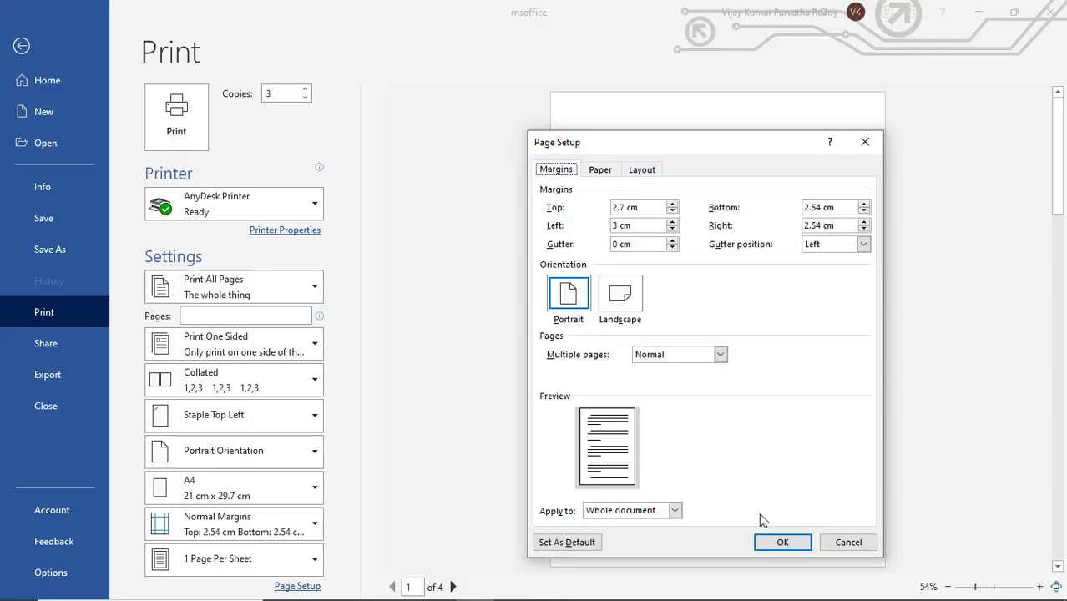
click(835, 544)
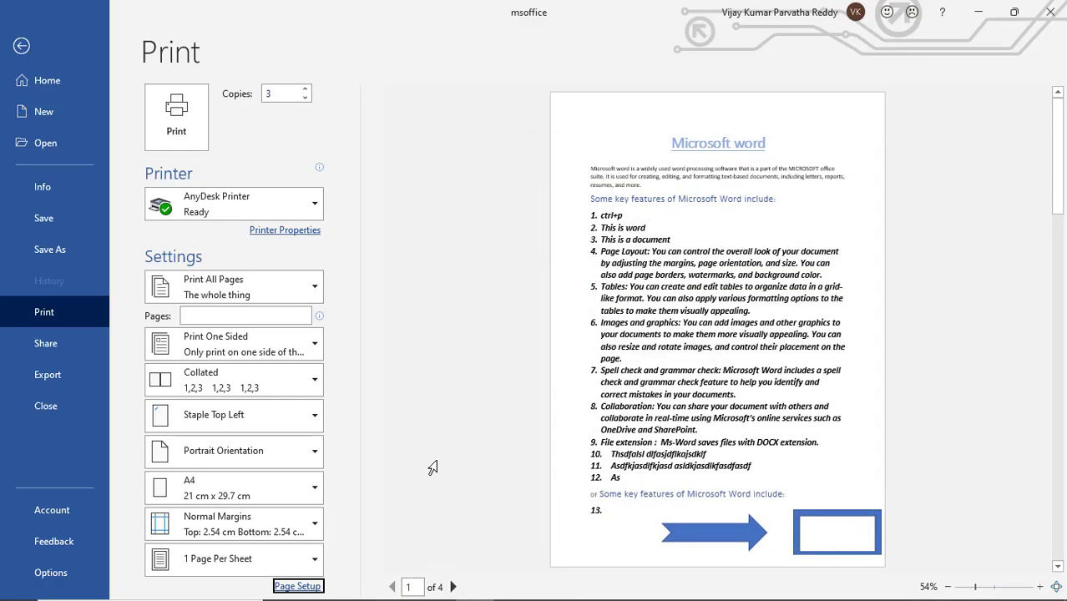
Open the AnyDesk printer's document properties and review the available page orientations
click(285, 232)
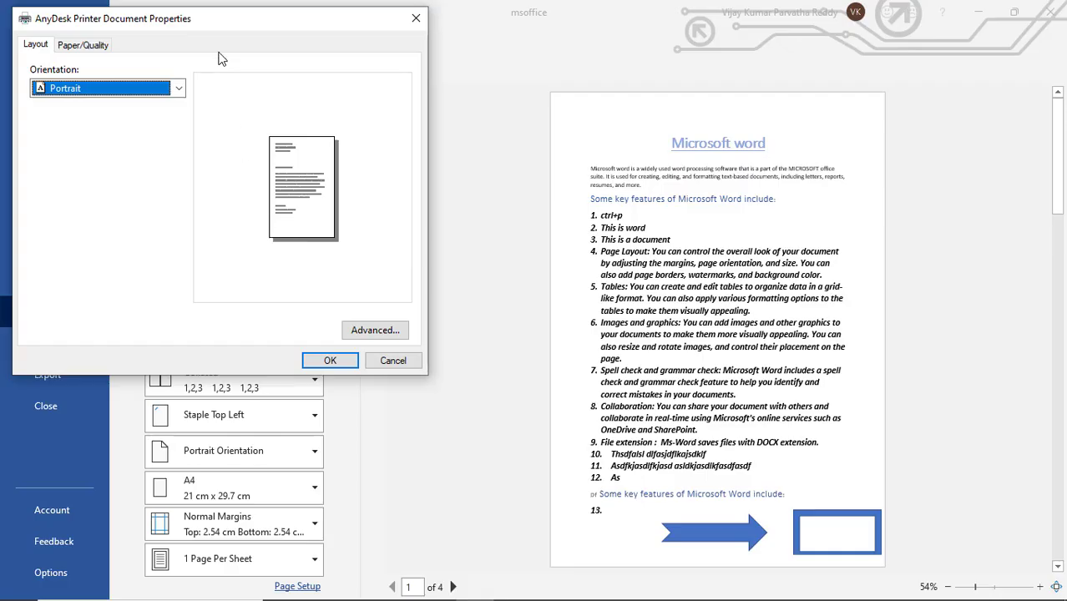
drag(212, 23, 494, 126)
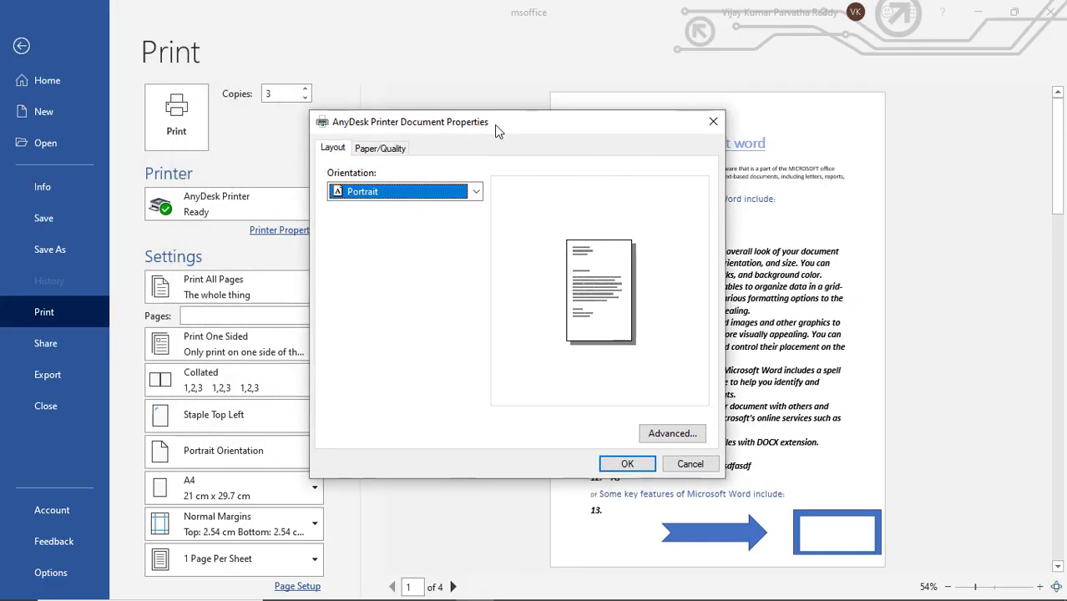
click(476, 193)
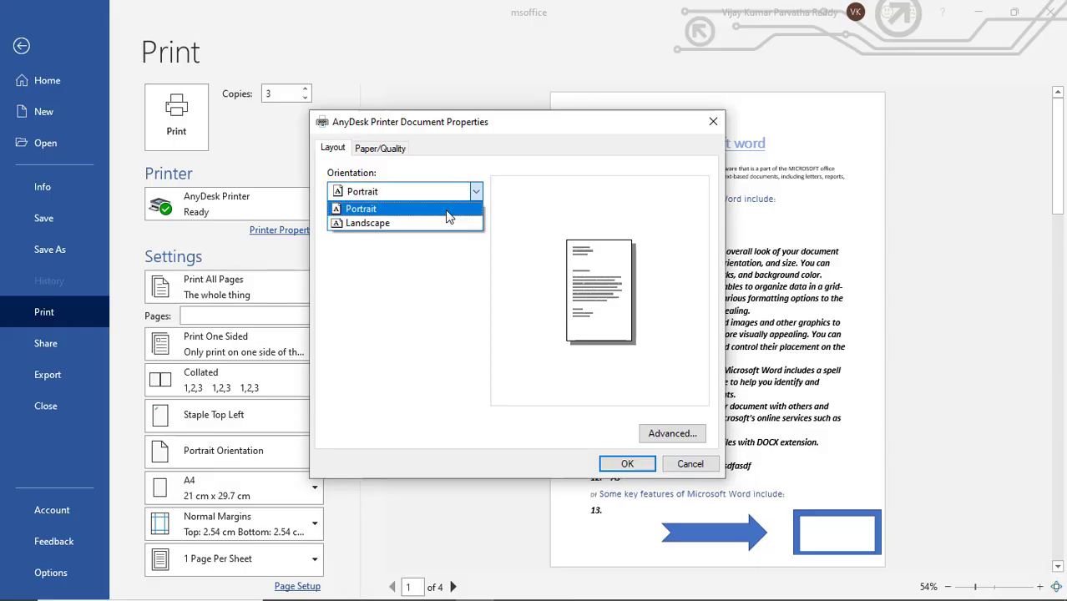
click(566, 184)
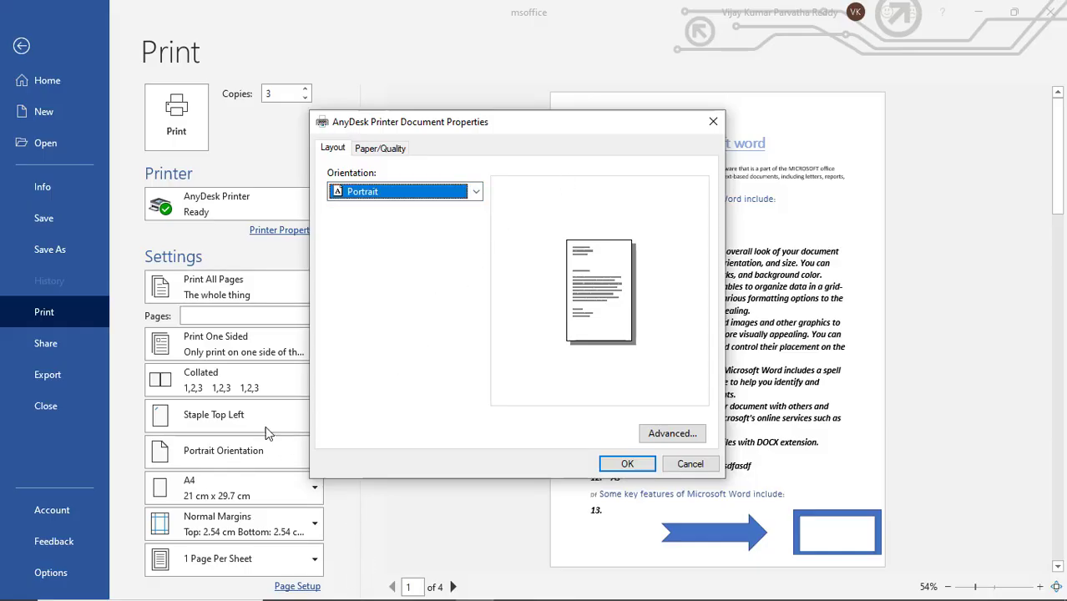
Try Black & White output in the printer's paper and quality settings, and review the paper source options
click(390, 154)
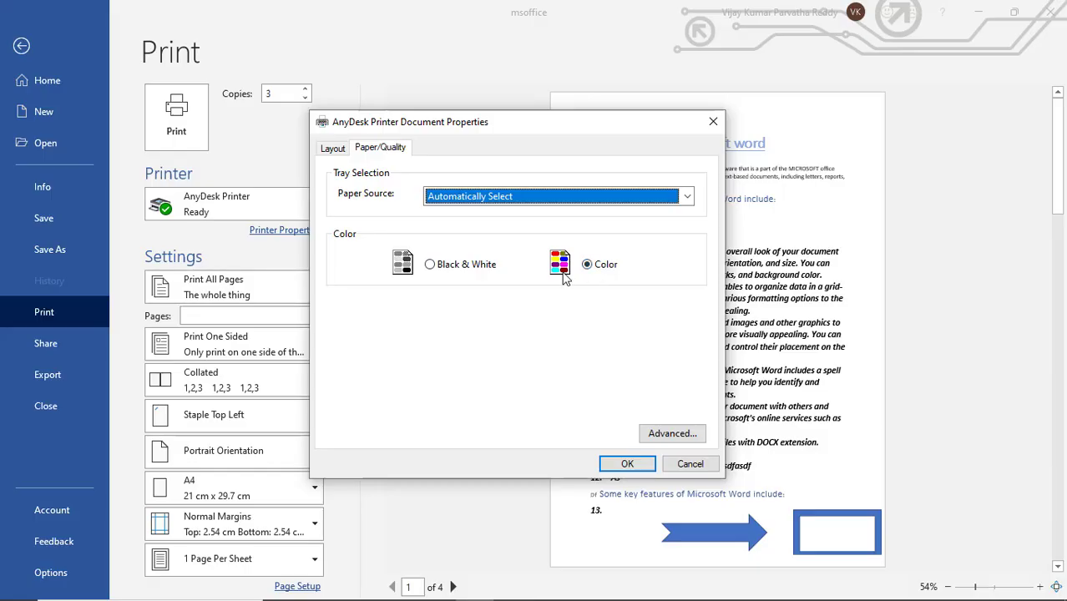
click(464, 269)
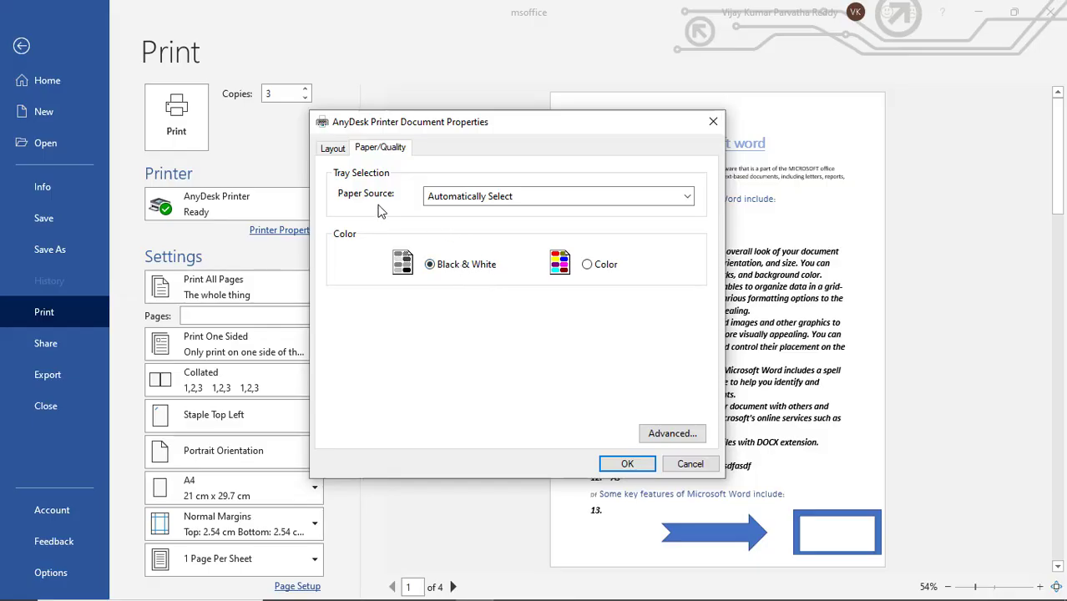
click(688, 197)
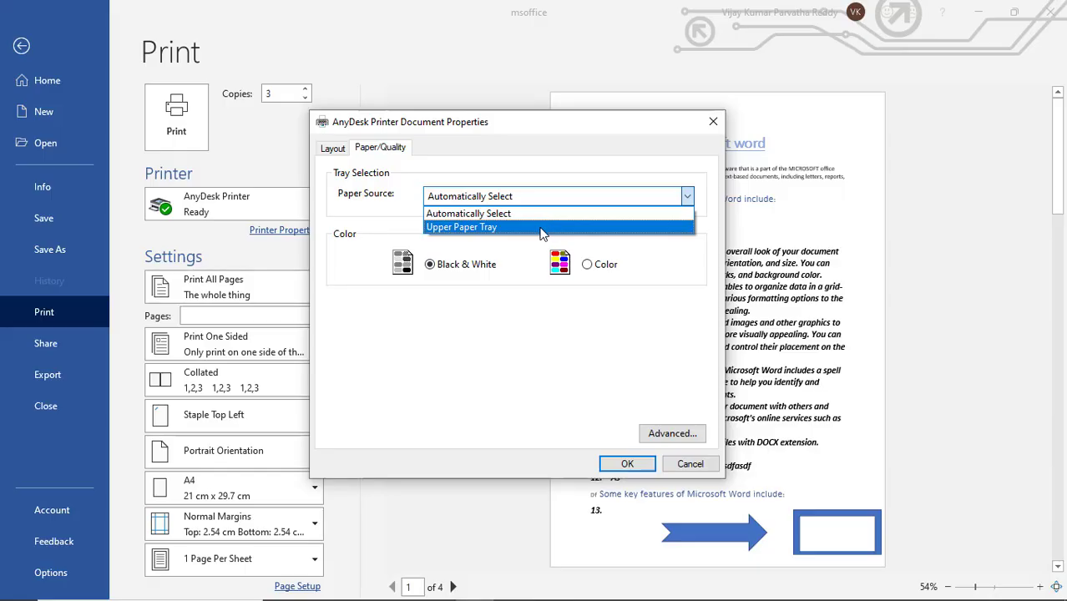
click(498, 167)
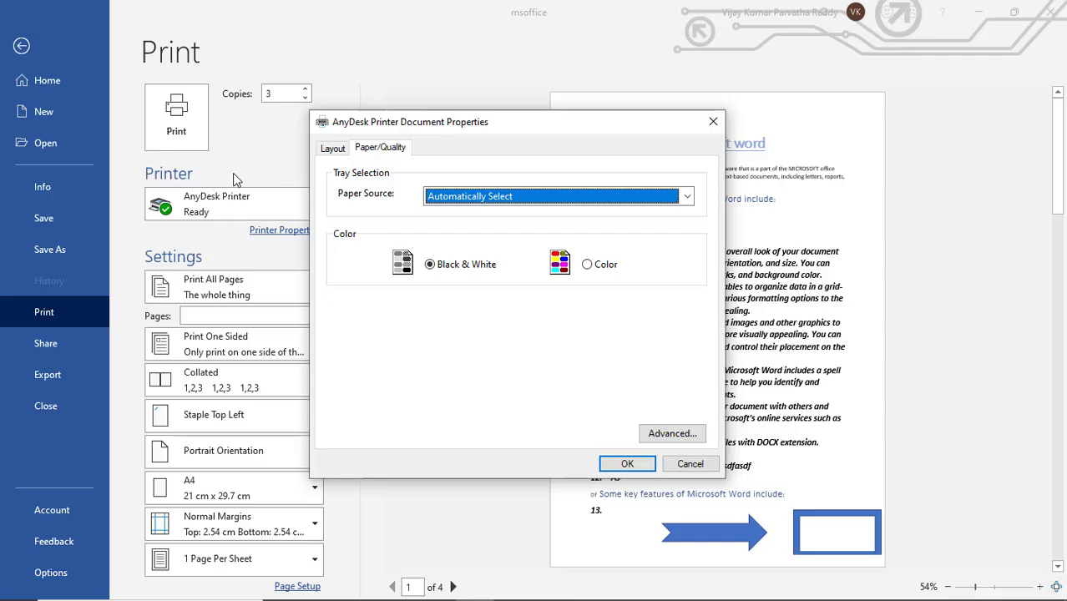
Examine the paper size and color printing mode choices in the printer driver's advanced options, and leave without applying changes
click(661, 431)
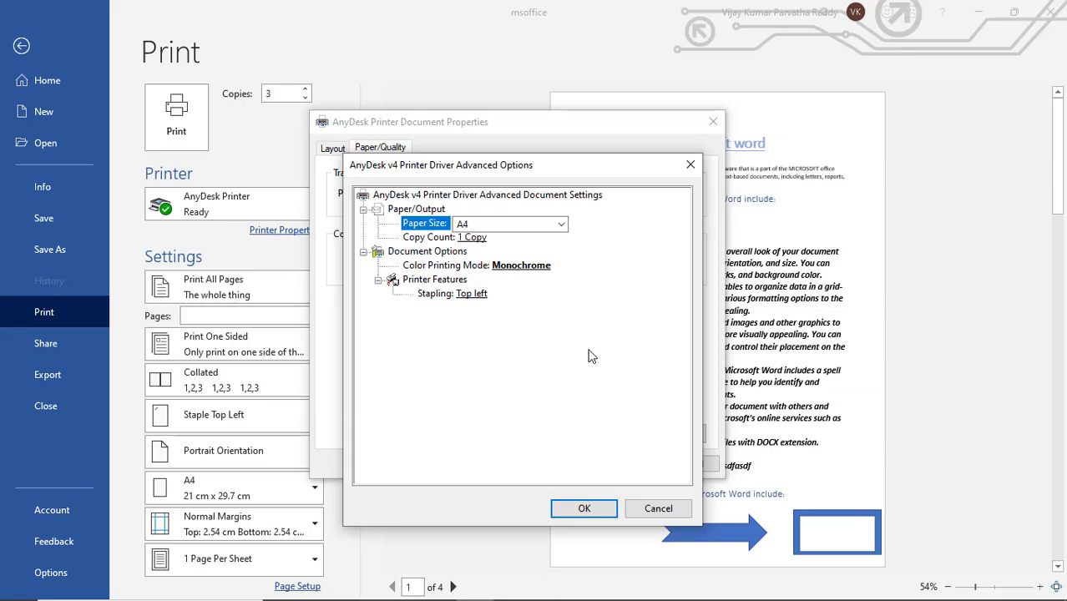
drag(511, 167, 651, 177)
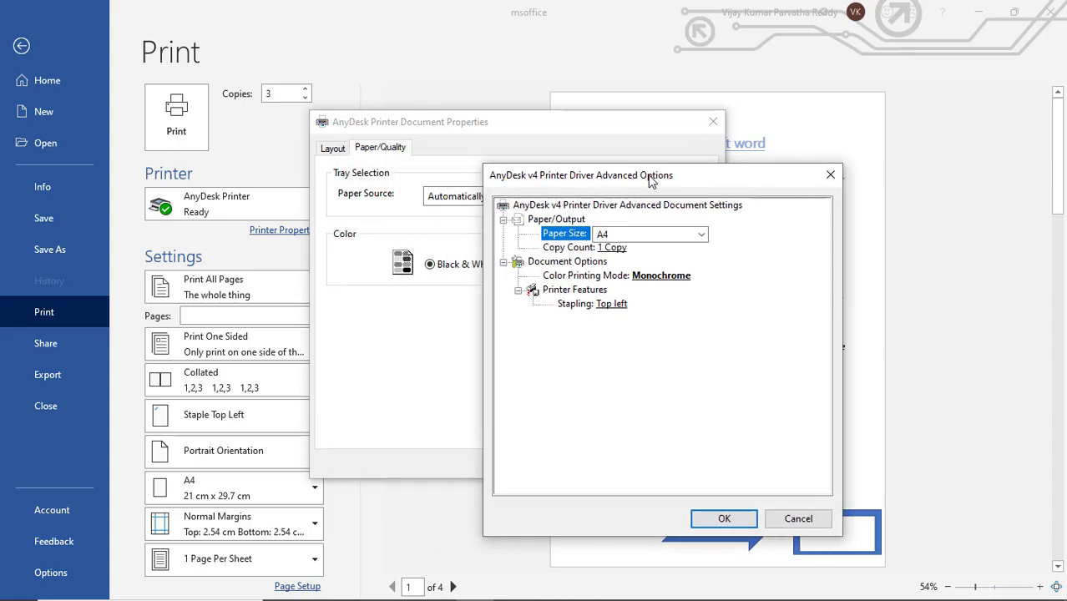
click(703, 235)
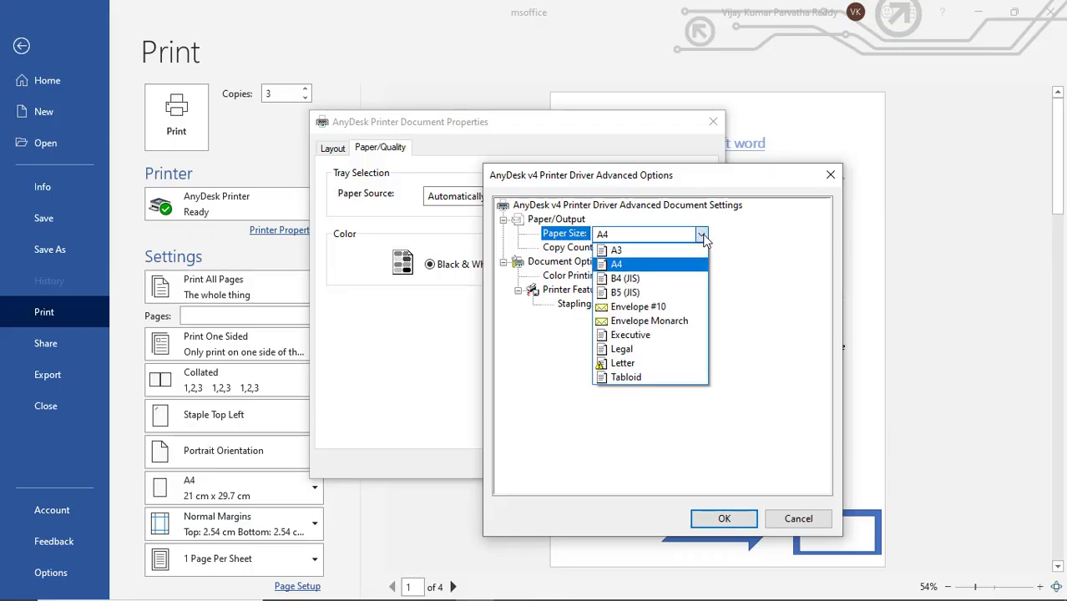
click(737, 240)
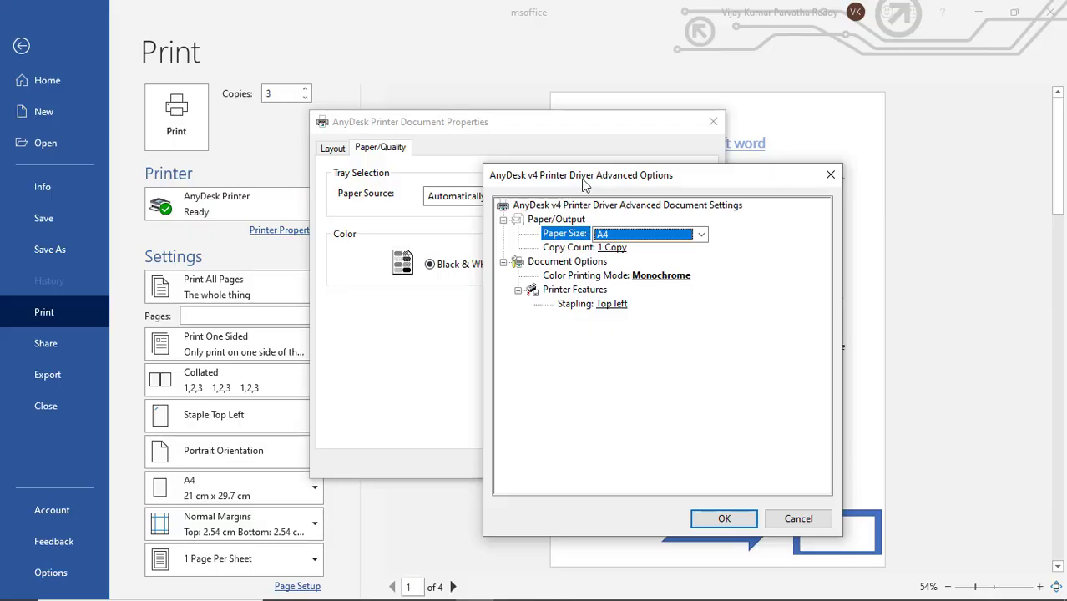
drag(585, 183, 668, 198)
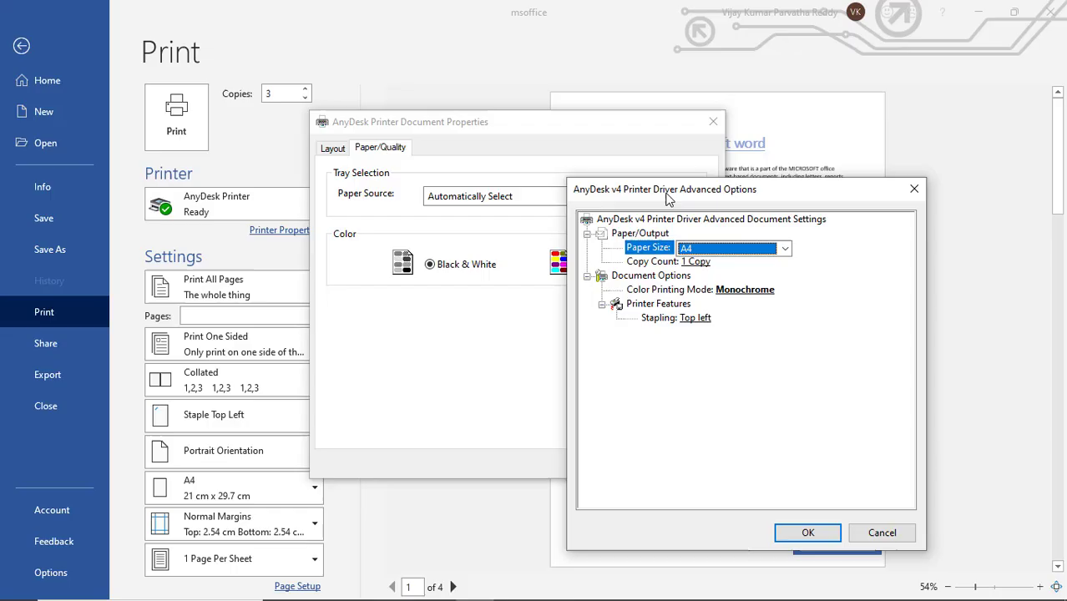
click(743, 290)
click(824, 292)
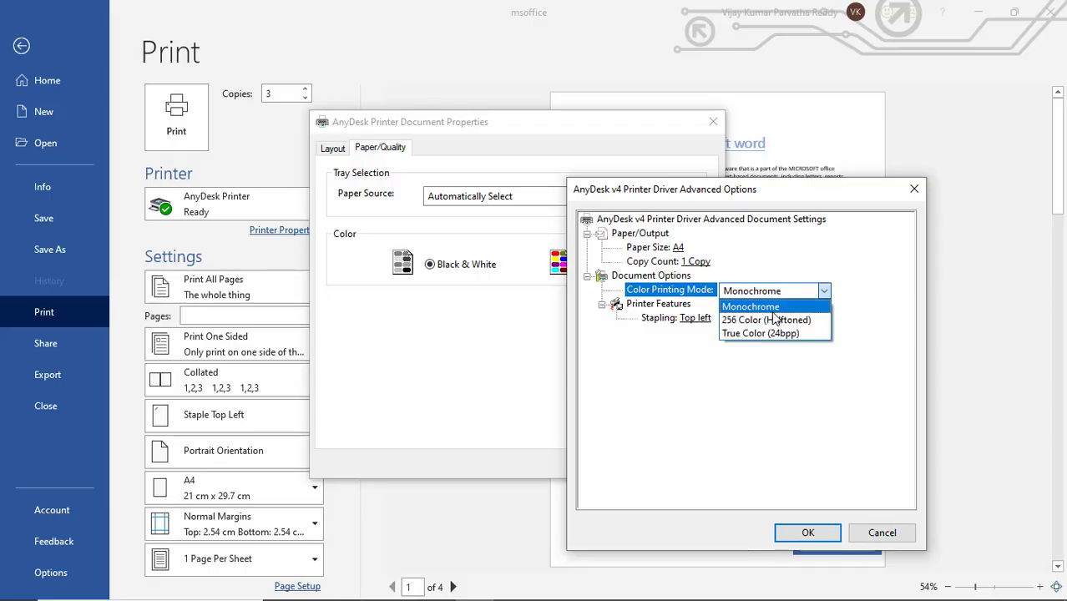
click(774, 313)
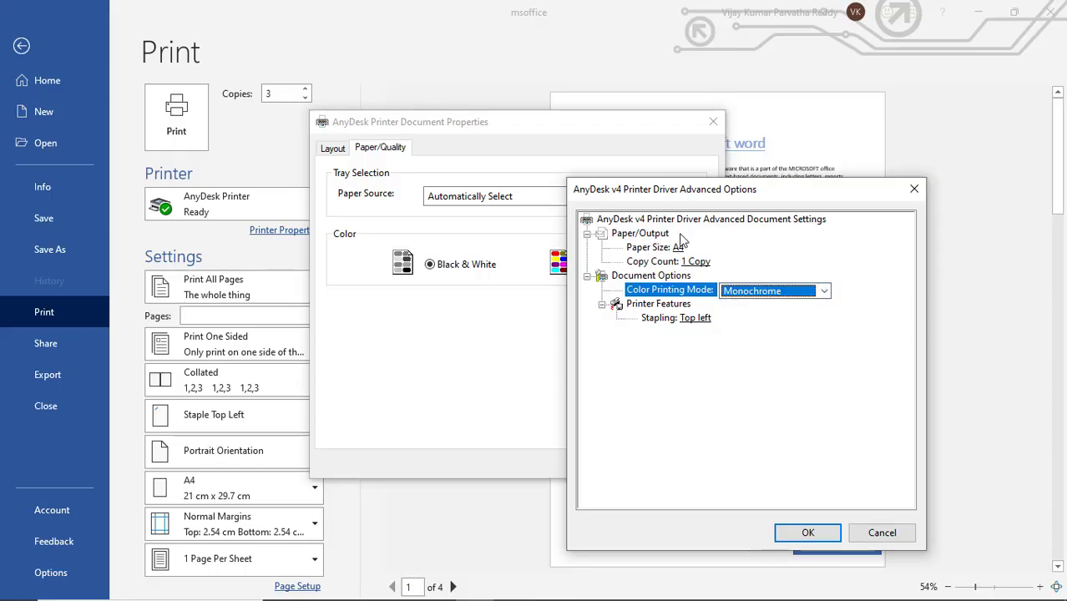
click(878, 533)
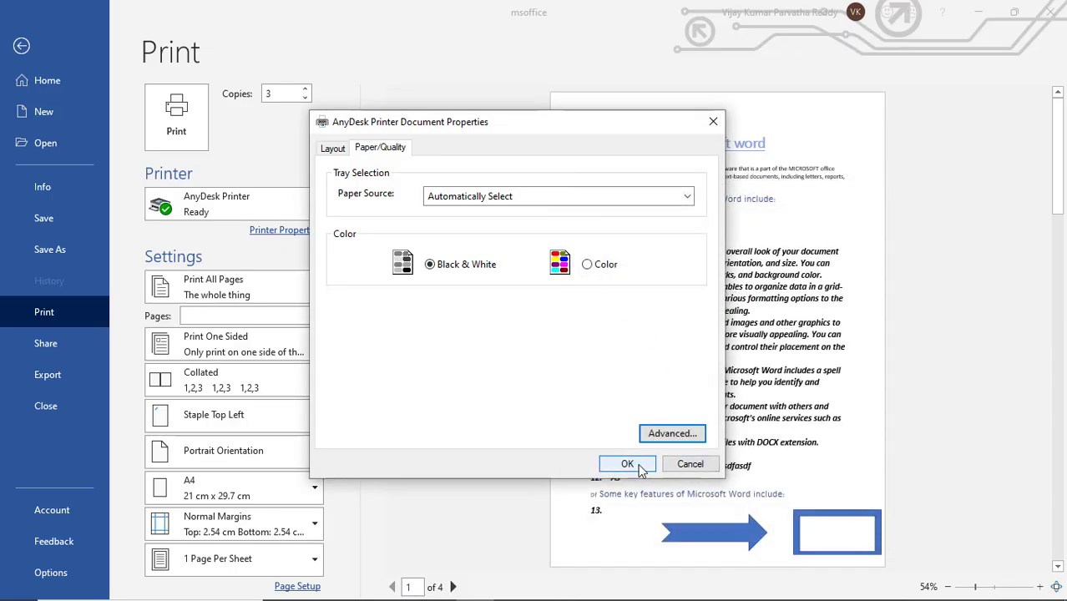
Set the printer output to Color, accept the printer properties and print the document
click(589, 266)
click(628, 465)
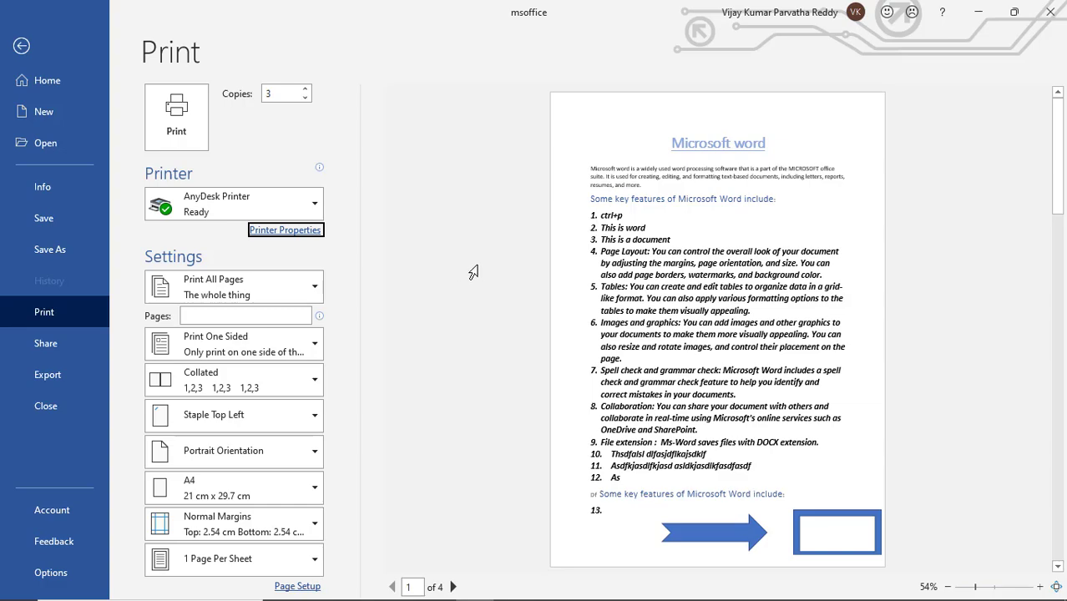
click(178, 125)
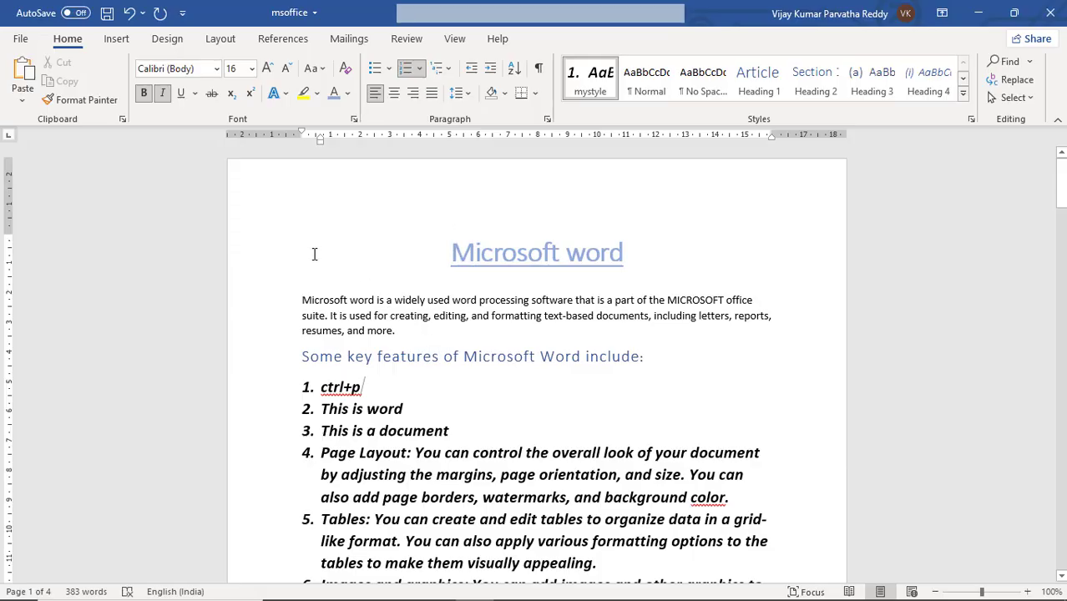
Place the cursor at the end of the introductory paragraph, view the print settings again and return to the document
click(410, 337)
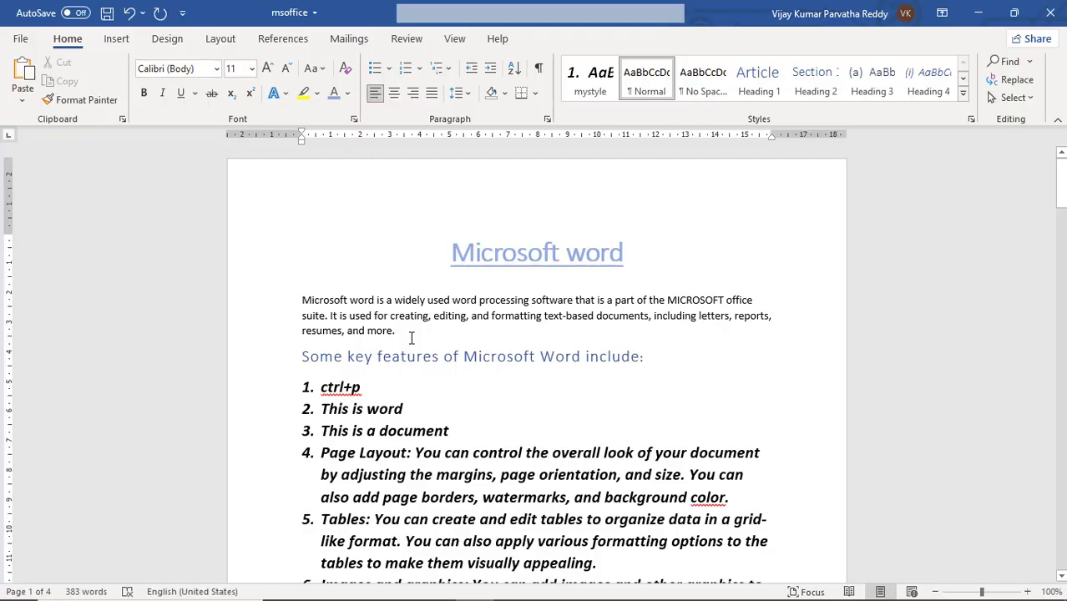
key(ctrl+p)
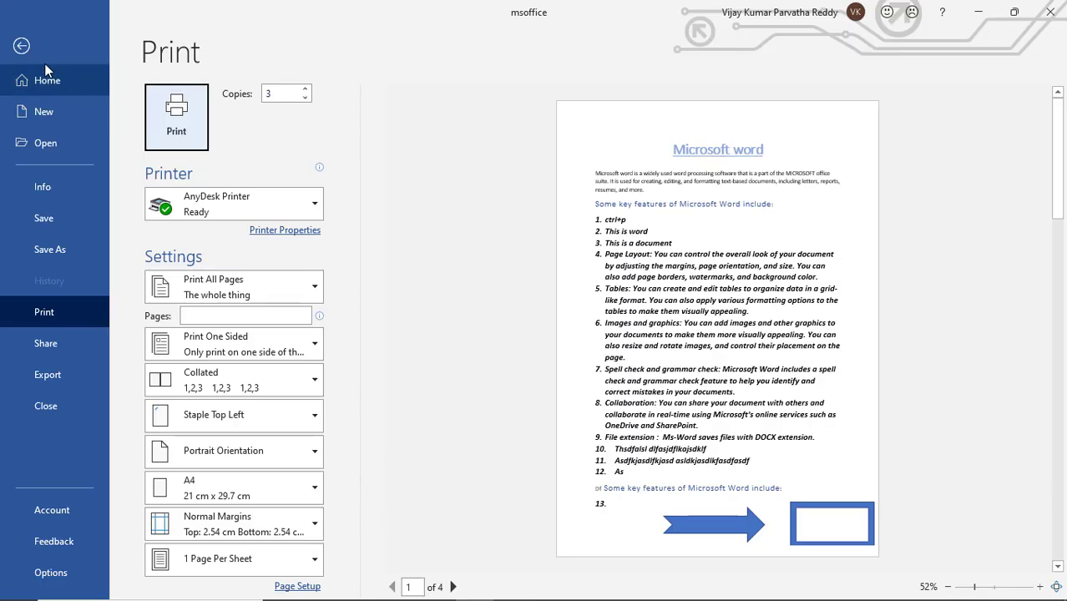
click(23, 47)
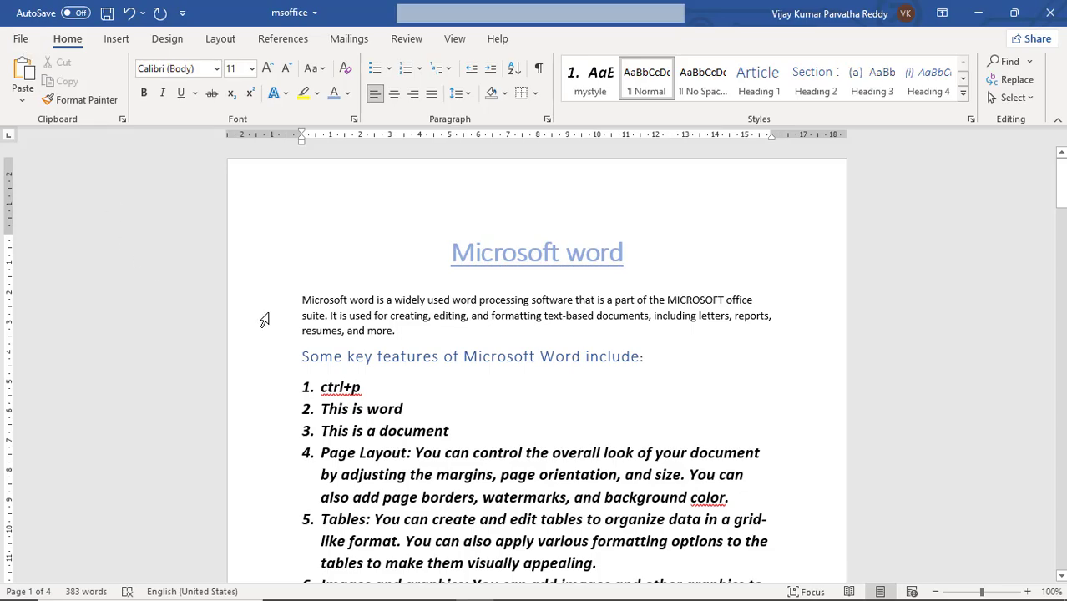